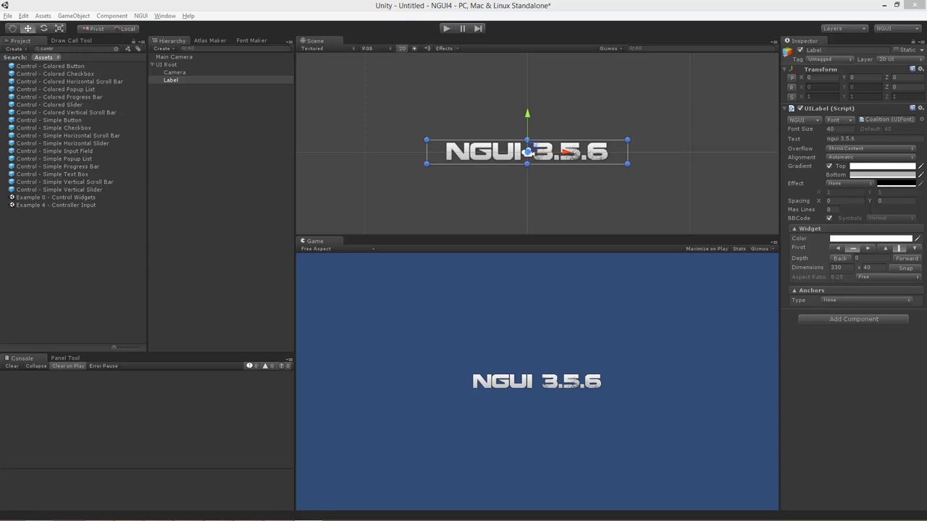
# - Place a Control - Simple Button under UI Root, below the NGUI 3.5.6 label, then glance at Test.cs
pyautogui.click(171, 89)
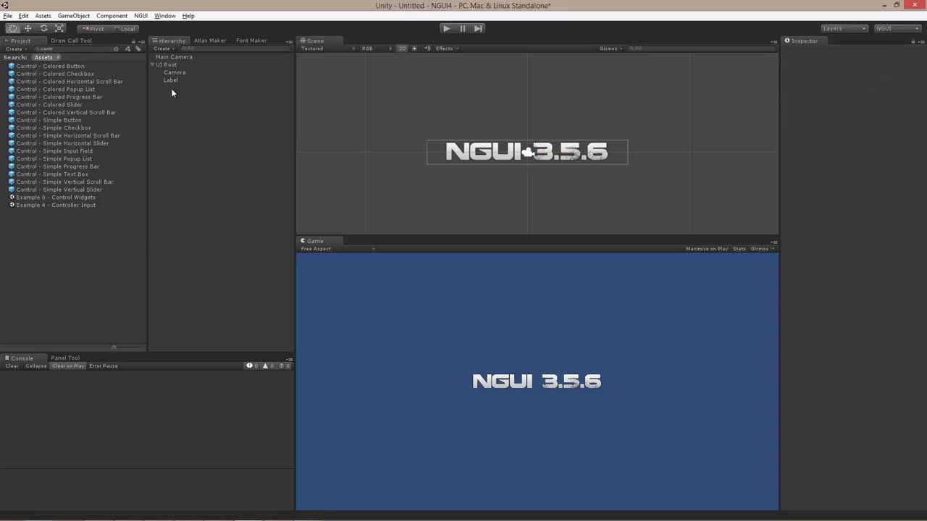
pyautogui.moveTo(78, 119); pyautogui.dragTo(529, 199)
pyautogui.scroll(-5, 810, 251)
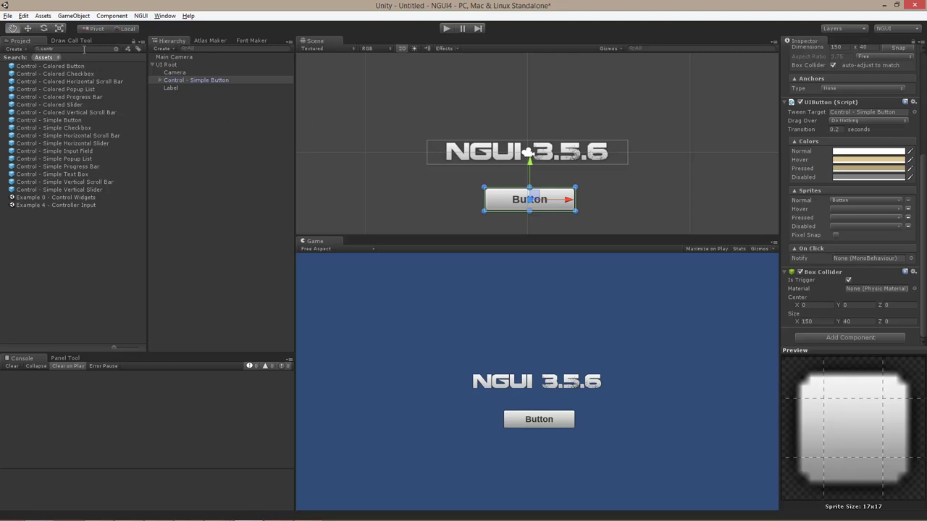
pyautogui.hotkey('alt', 'Tab')
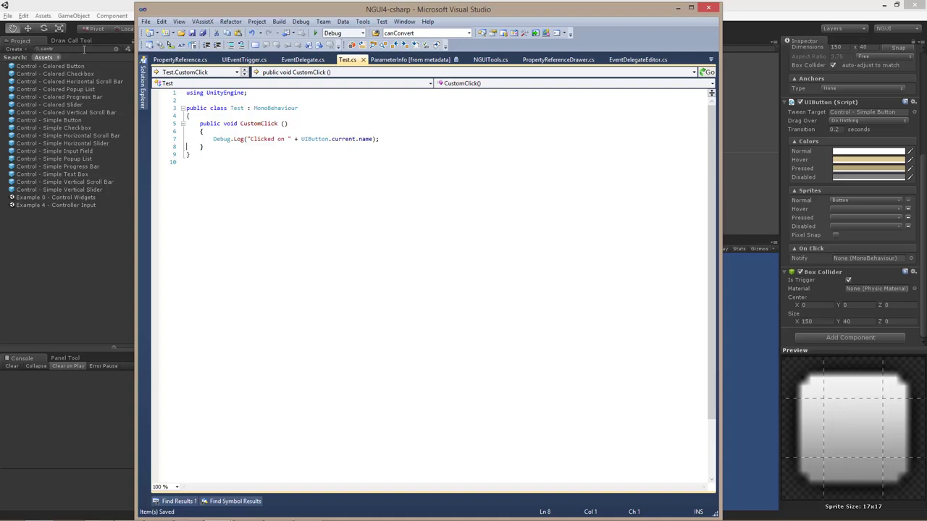
pyautogui.click(782, 12)
# - Create an empty GameObject and add the Test script component to it
pyautogui.click(197, 118)
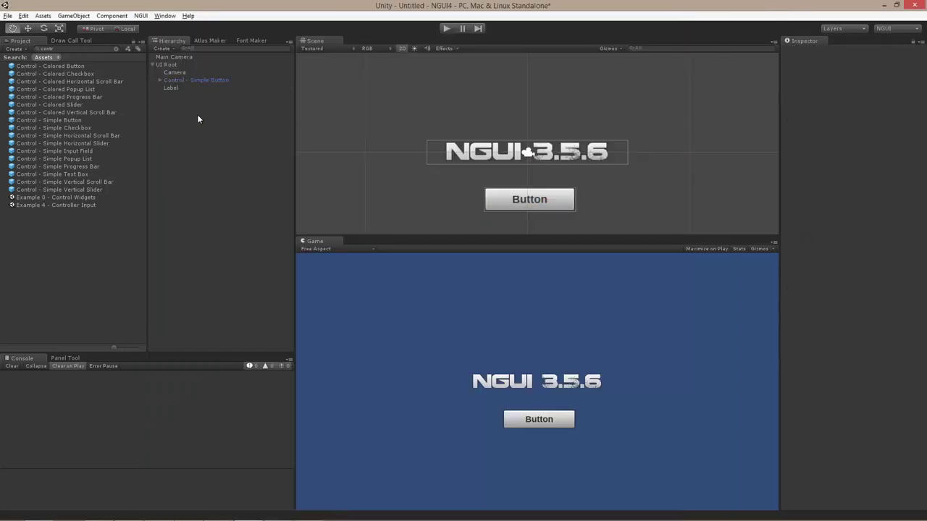
pyautogui.hotkey('ctrl', 'shift', 'n')
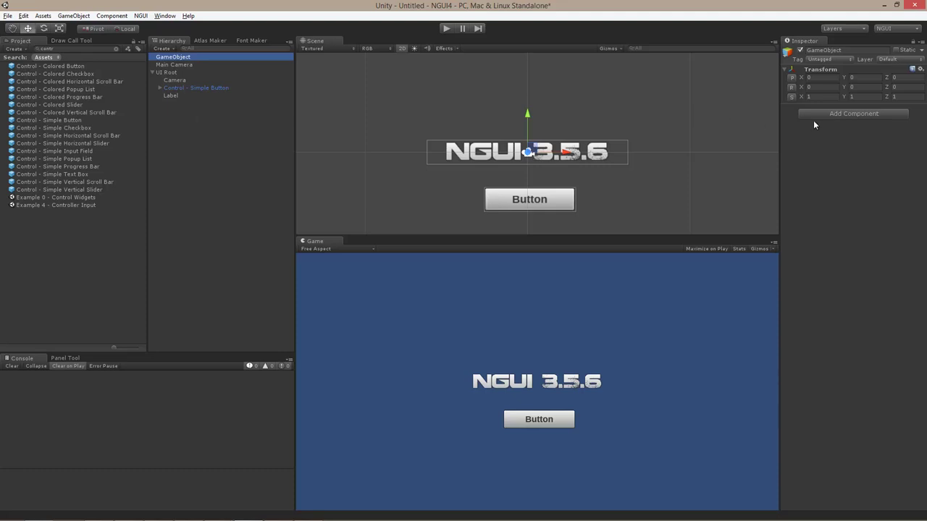
pyautogui.click(822, 116)
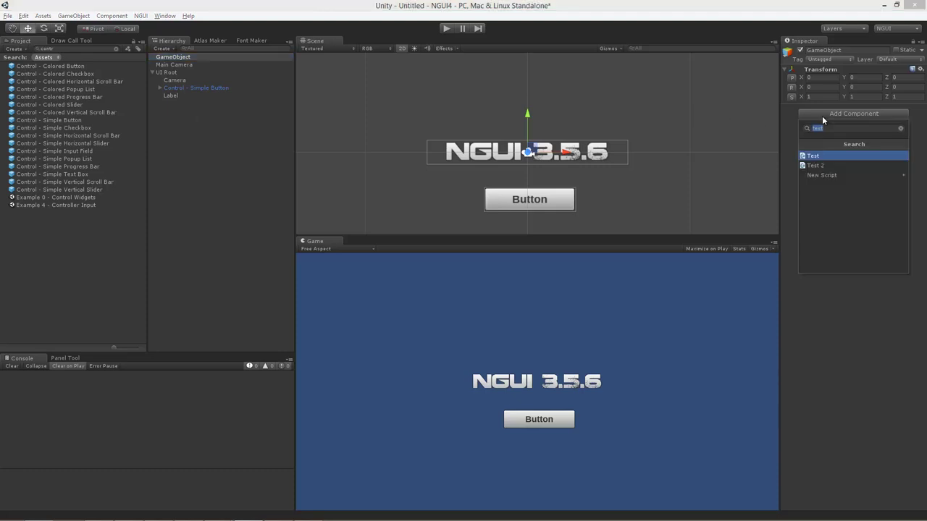
pyautogui.press('Return')
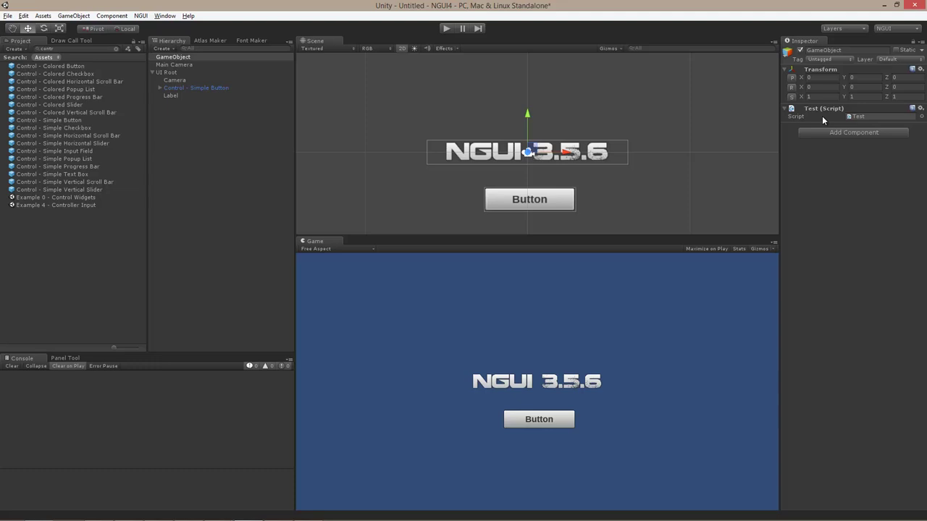
# - Set the button's On Click target to GameObject with method Test.CustomClick
pyautogui.click(181, 88)
pyautogui.scroll(-5, 879, 299)
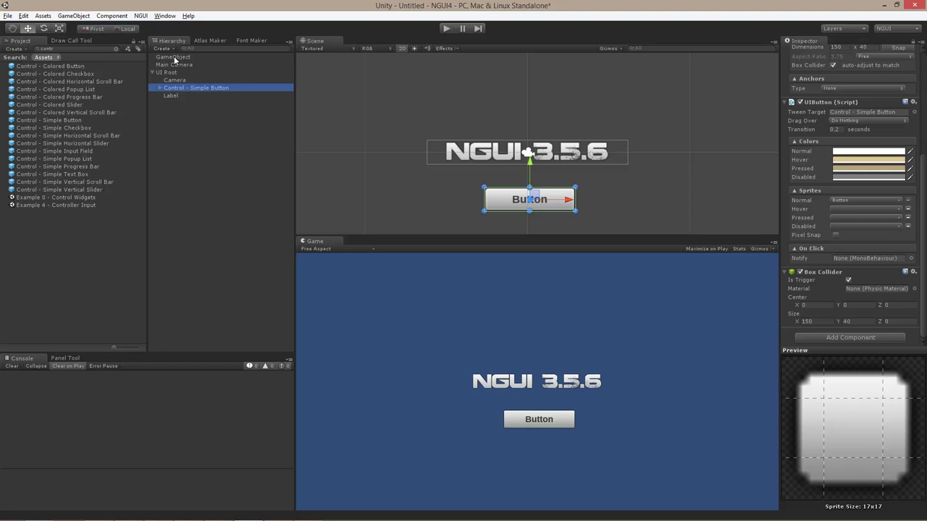
pyautogui.moveTo(172, 58); pyautogui.dragTo(853, 260)
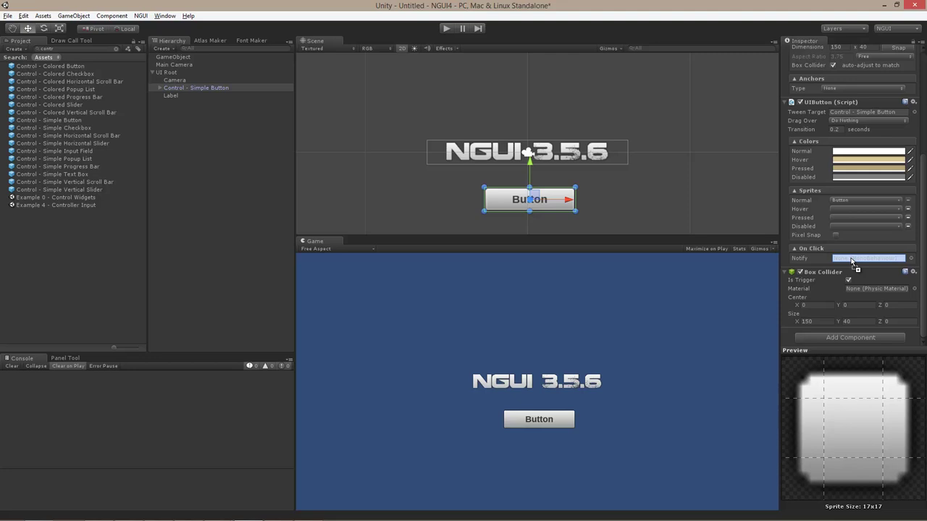
pyautogui.moveTo(852, 261); pyautogui.dragTo(852, 261)
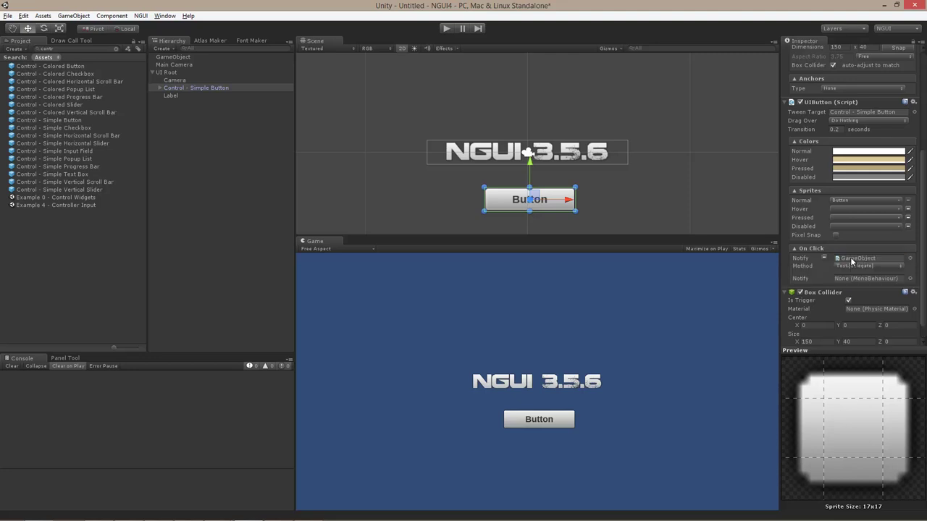
pyautogui.click(846, 267)
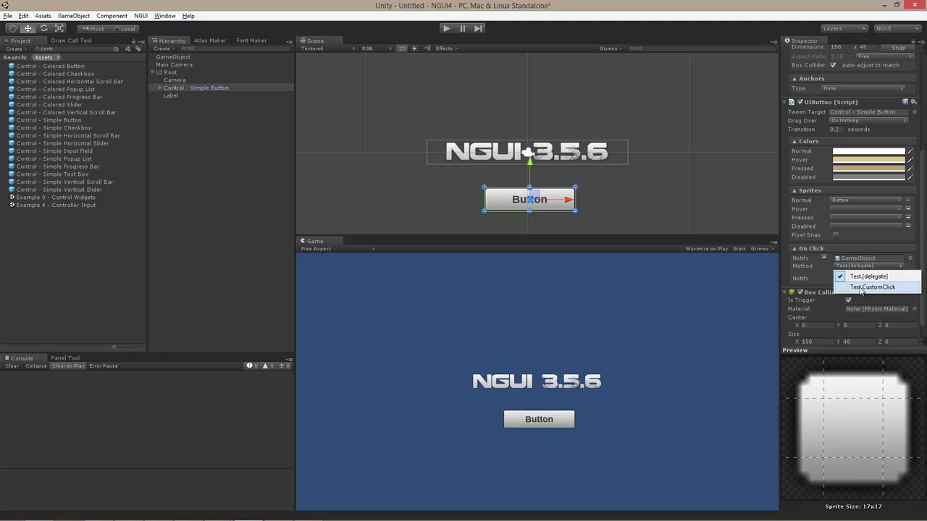
pyautogui.click(860, 289)
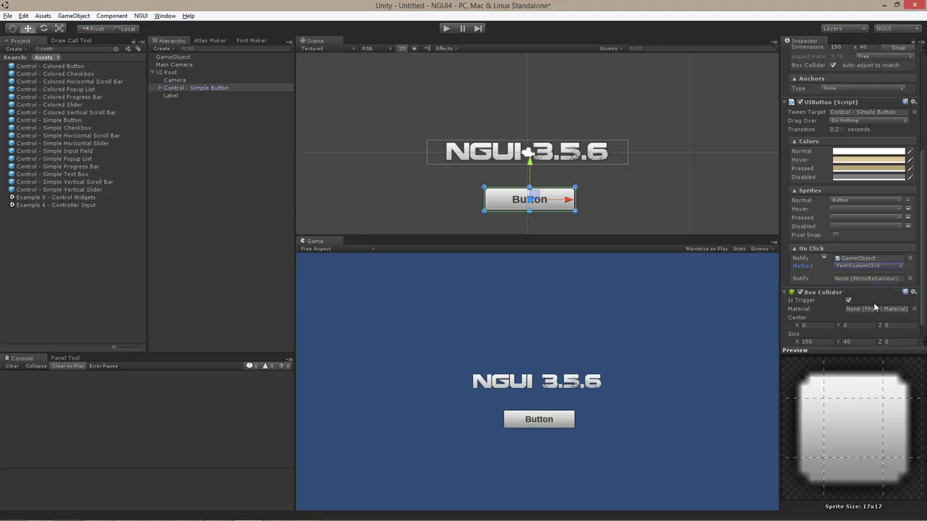
# - Switch to Visual Studio to view Test.cs and its CustomClick method
pyautogui.hotkey('alt', 'Tab')
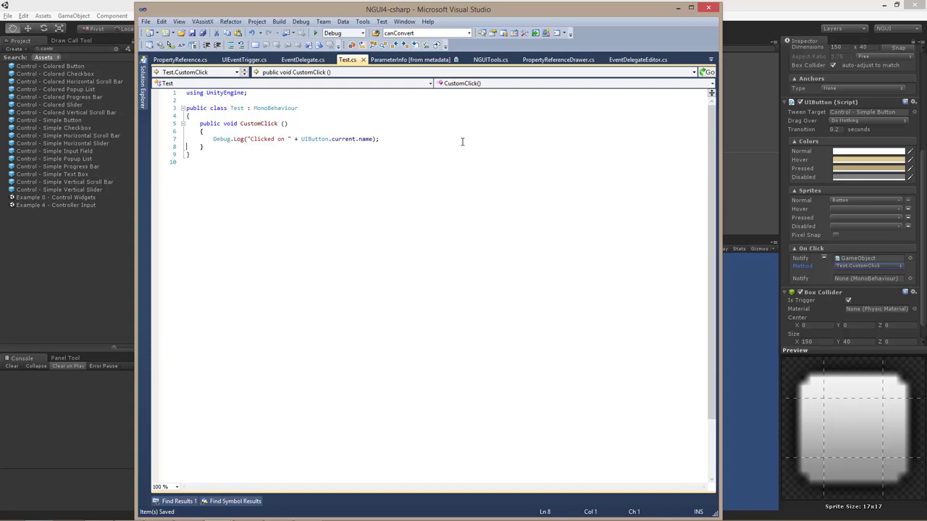
# - Play the scene, click the Button to log 'Clicked on Control - Simple Button', then stop
pyautogui.click(96, 11)
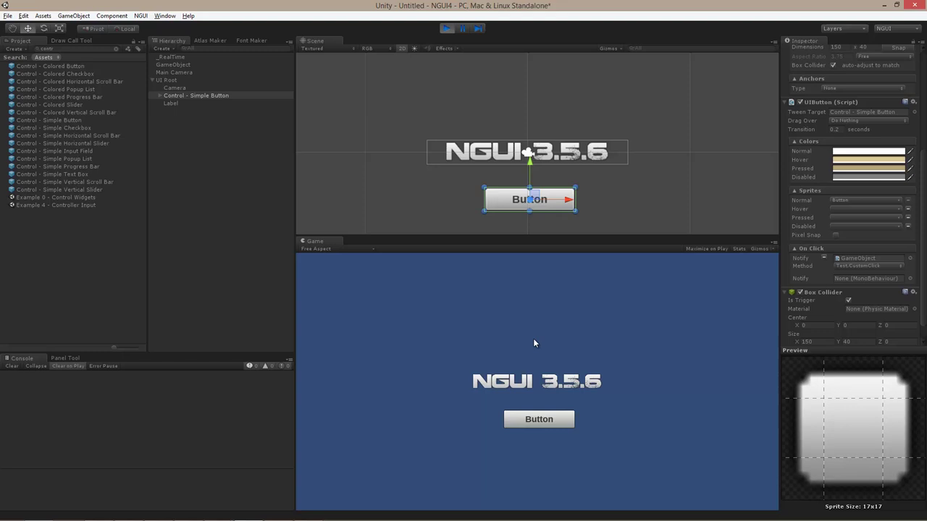
pyautogui.click(540, 420)
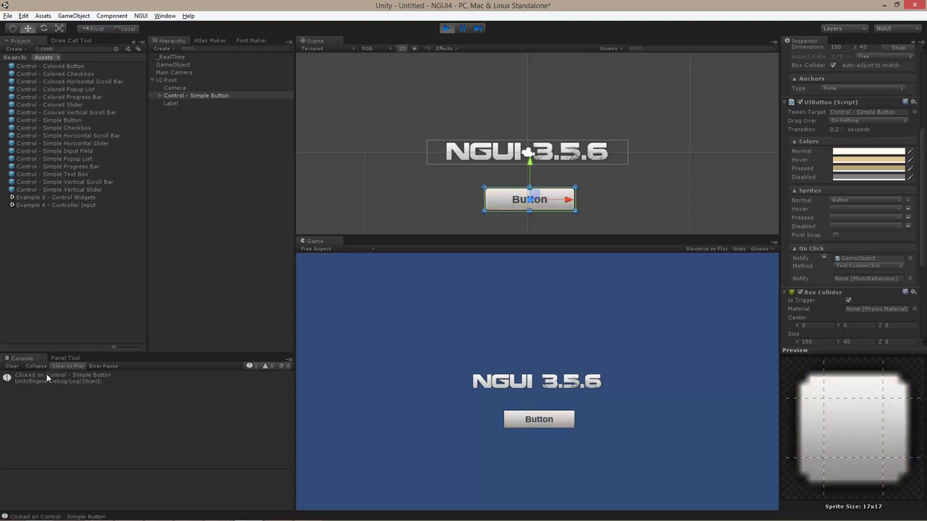
pyautogui.click(446, 29)
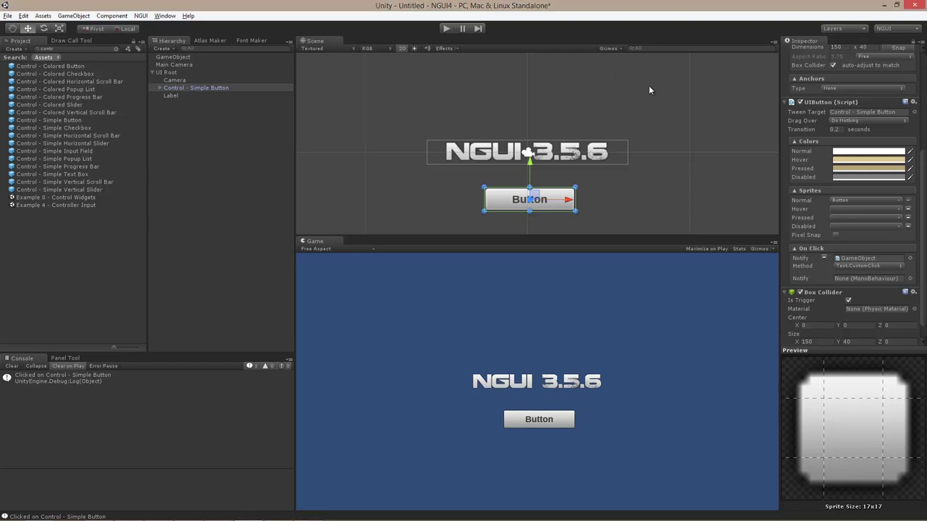
# - Add a 'GameObject go' parameter to the CustomClick method in Test.cs
pyautogui.hotkey('alt', 'Tab')
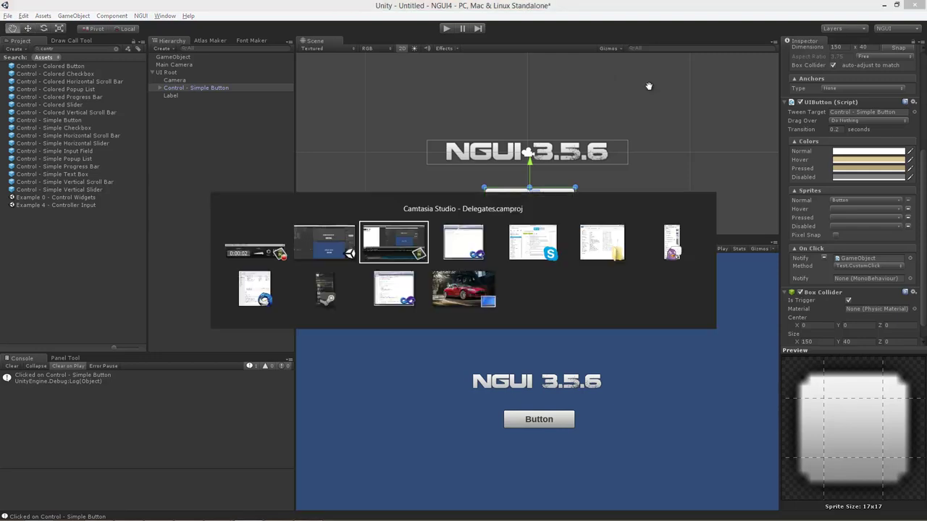
pyautogui.hotkey('alt', 'Tab')
pyautogui.press('Up')
pyautogui.press('Up')
pyautogui.press('Up')
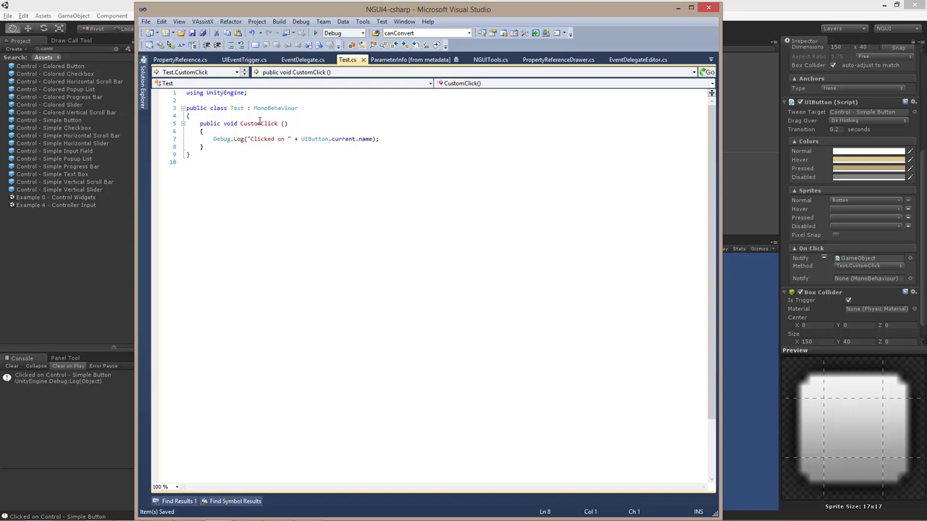
pyautogui.press('End')
pyautogui.moveTo(287, 123); pyautogui.dragTo(199, 123)
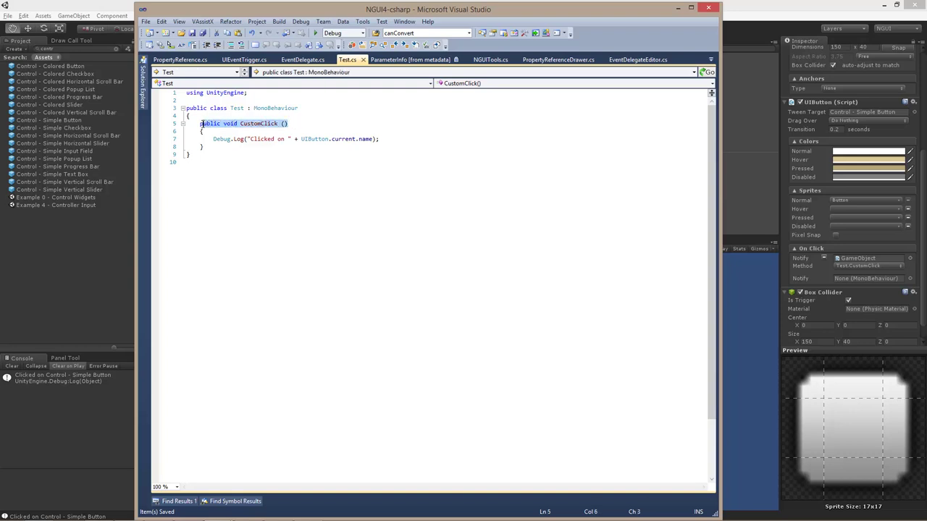
pyautogui.click(208, 123)
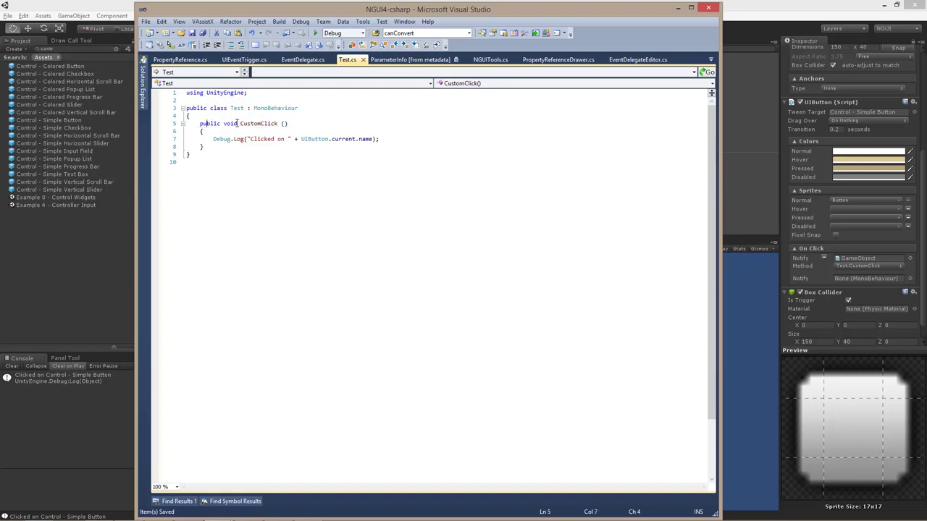
pyautogui.doubleClick(230, 123)
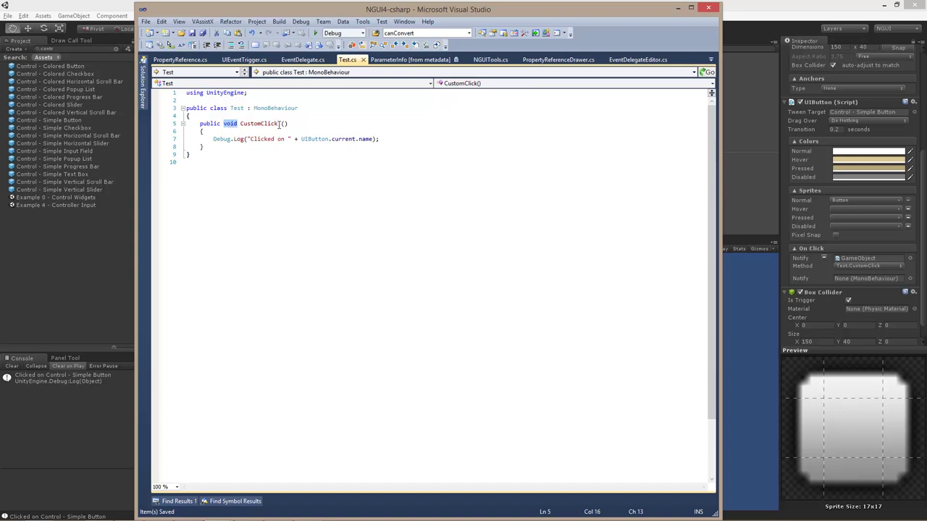
pyautogui.click(284, 124)
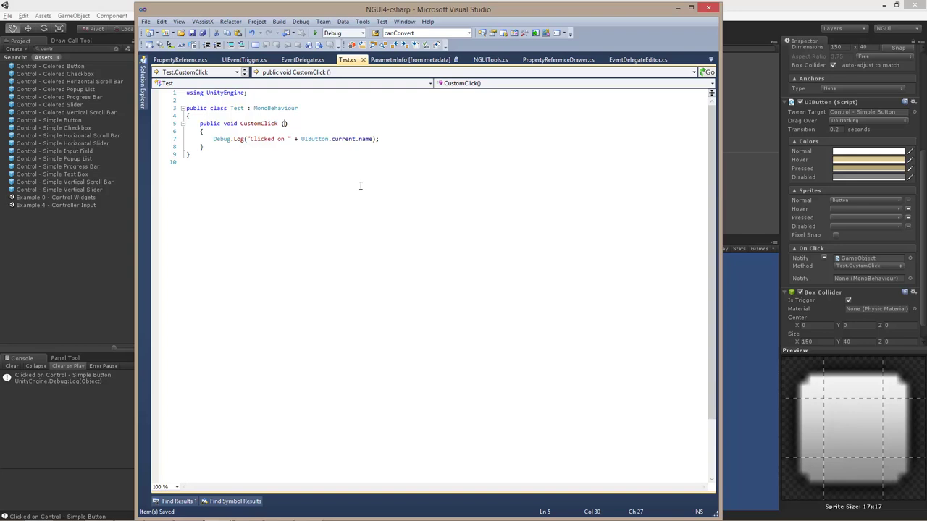
pyautogui.write('GameObject')
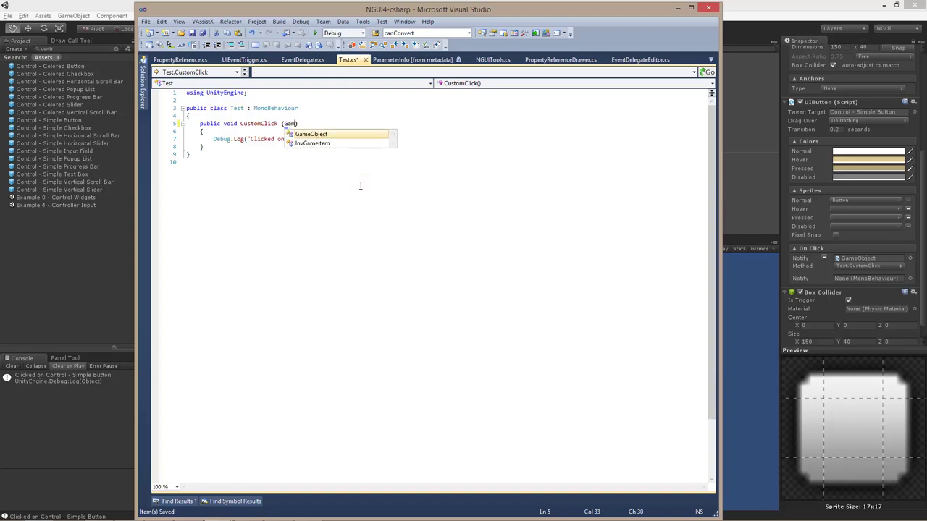
pyautogui.write(' go')
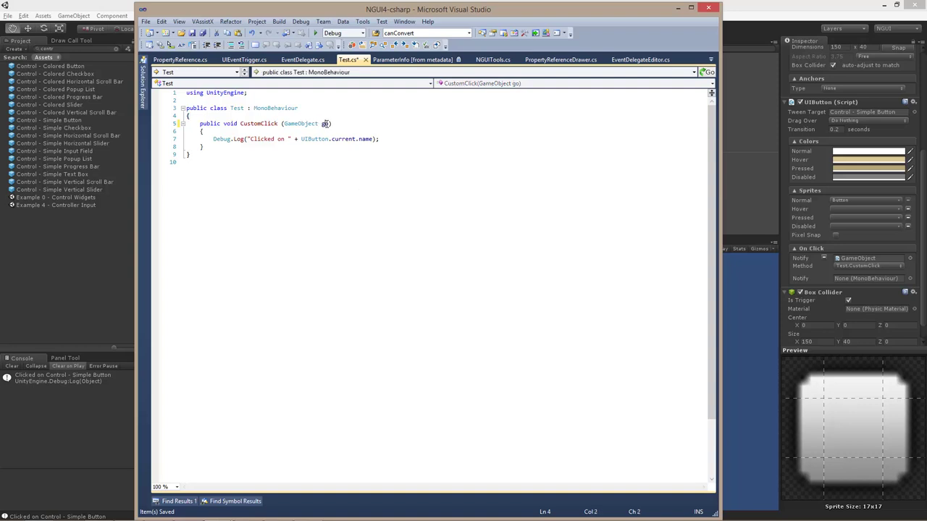
# - Replace UIButton.current with go in the log line, save Test.cs, and return to Unity
pyautogui.moveTo(303, 139)
pyautogui.moveTo(302, 139); pyautogui.dragTo(331, 139)
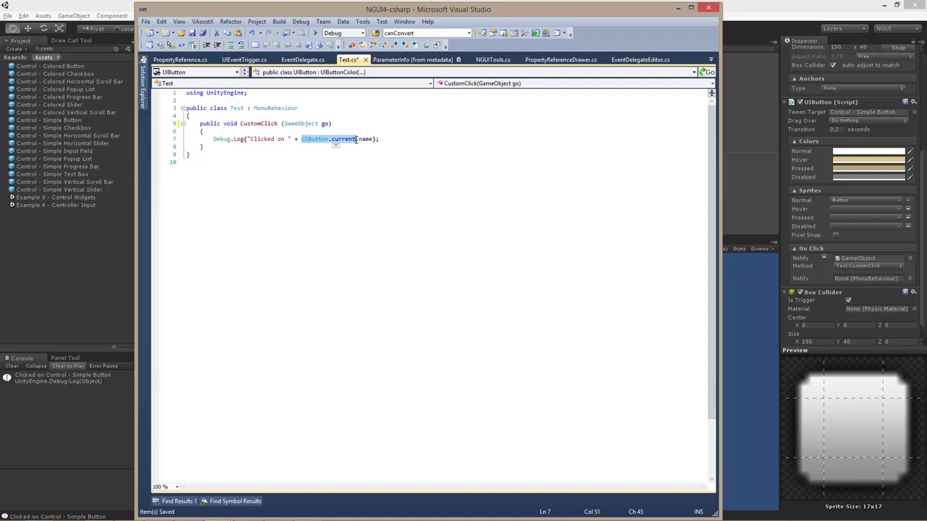
pyautogui.write('go')
pyautogui.click(349, 139)
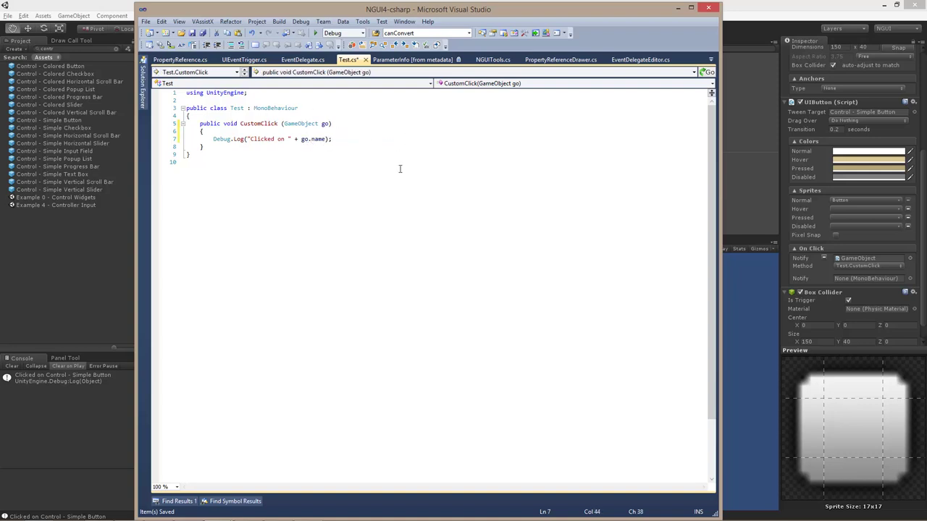
pyautogui.hotkey('ctrl', 's')
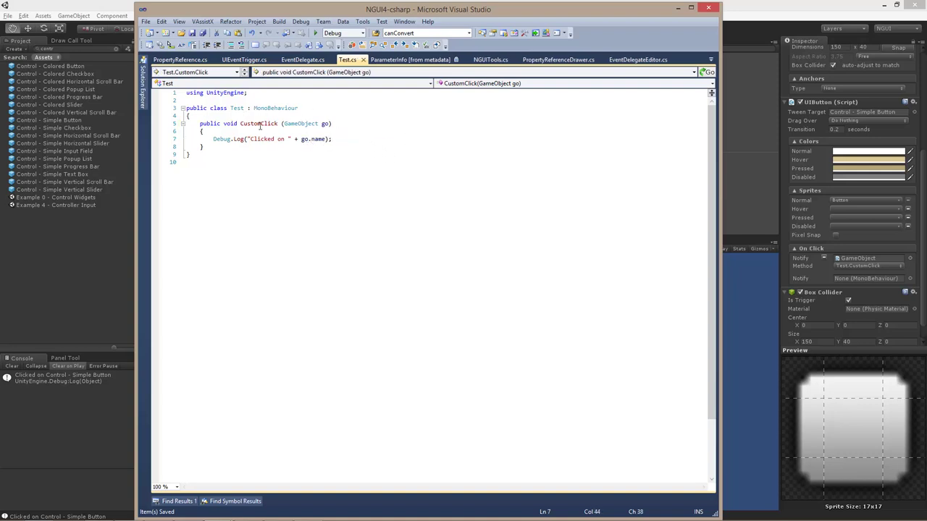
pyautogui.moveTo(285, 124); pyautogui.dragTo(328, 139)
pyautogui.click(340, 139)
pyautogui.hotkey('alt', 'Tab')
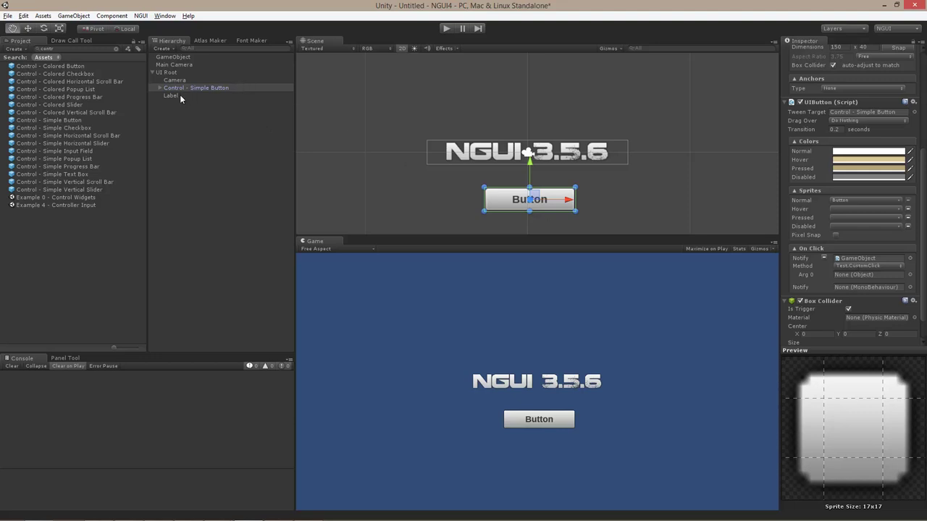
# - Assign the Label to On Click Arg 0, passed as <GameObject> to match the go parameter
pyautogui.moveTo(170, 95); pyautogui.dragTo(862, 275)
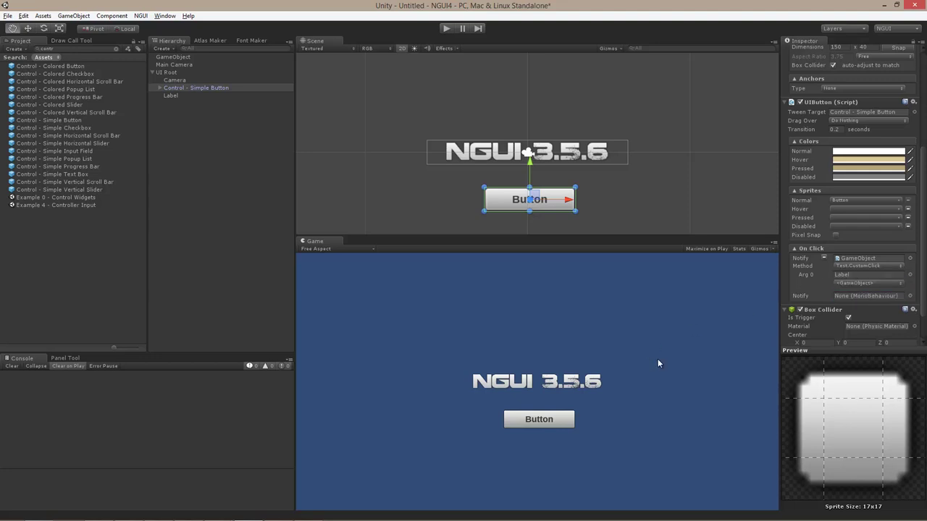
pyautogui.click(860, 283)
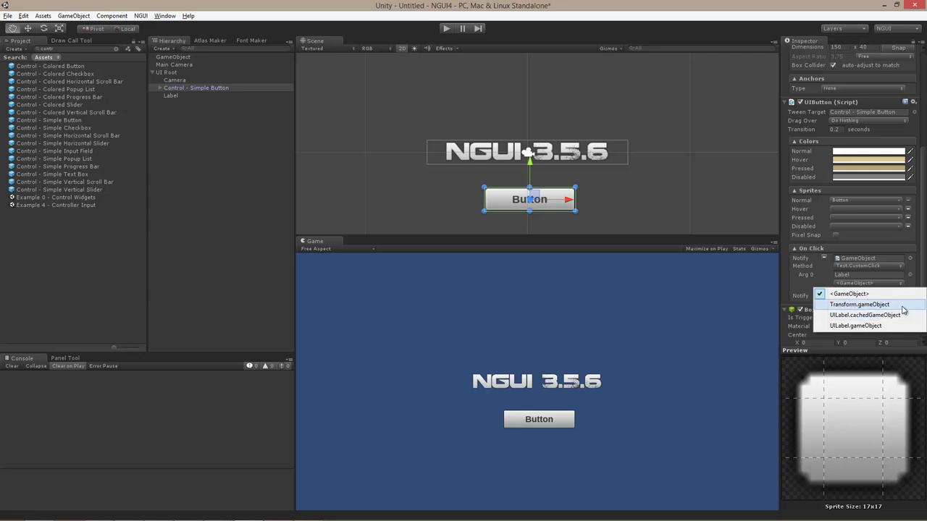
pyautogui.hotkey('alt', 'Tab')
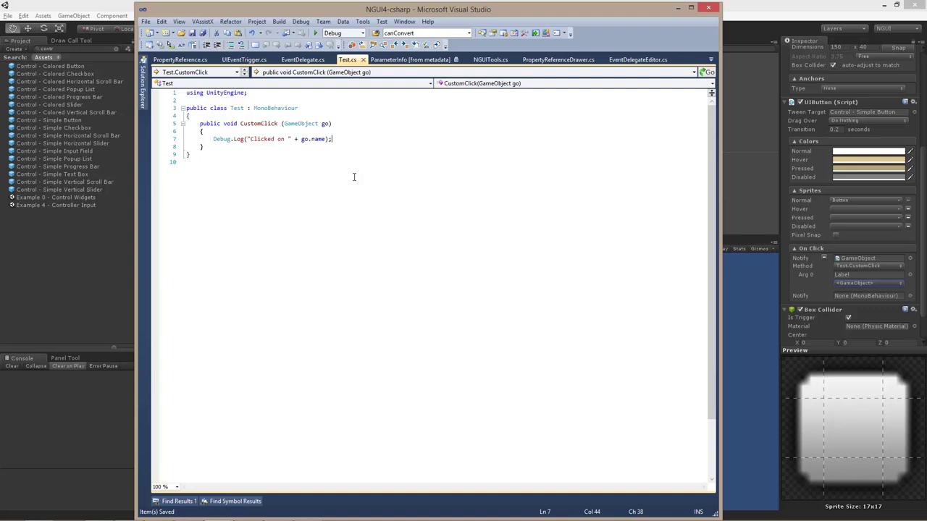
pyautogui.click(283, 124)
pyautogui.moveTo(284, 124); pyautogui.dragTo(330, 124)
pyautogui.click(332, 123)
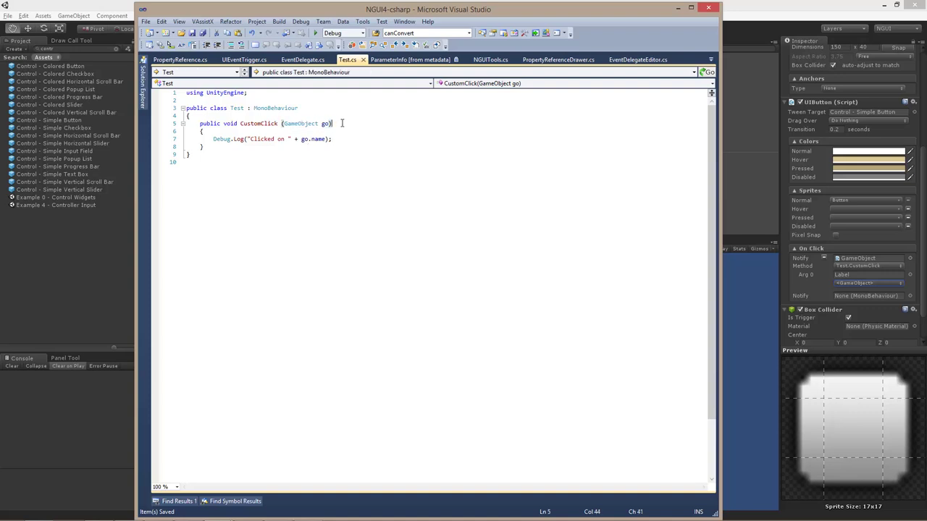
pyautogui.click(811, 34)
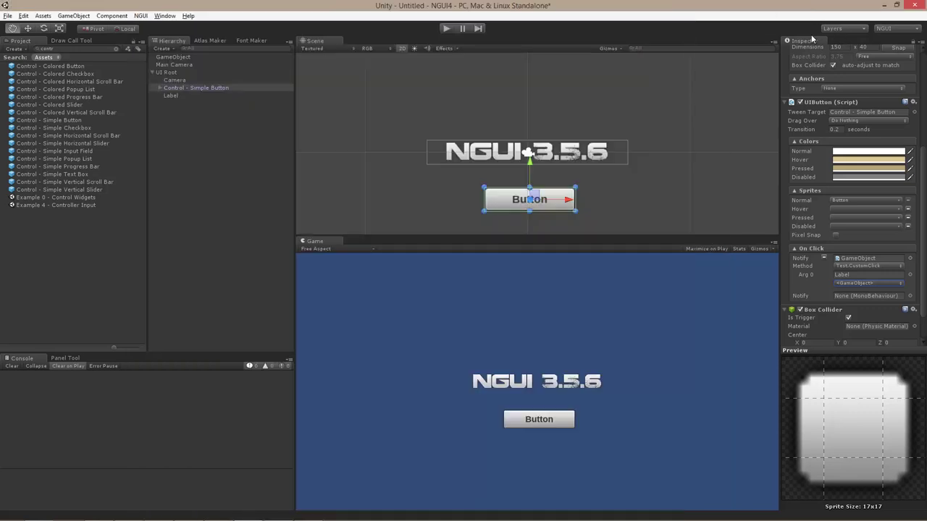
pyautogui.click(859, 284)
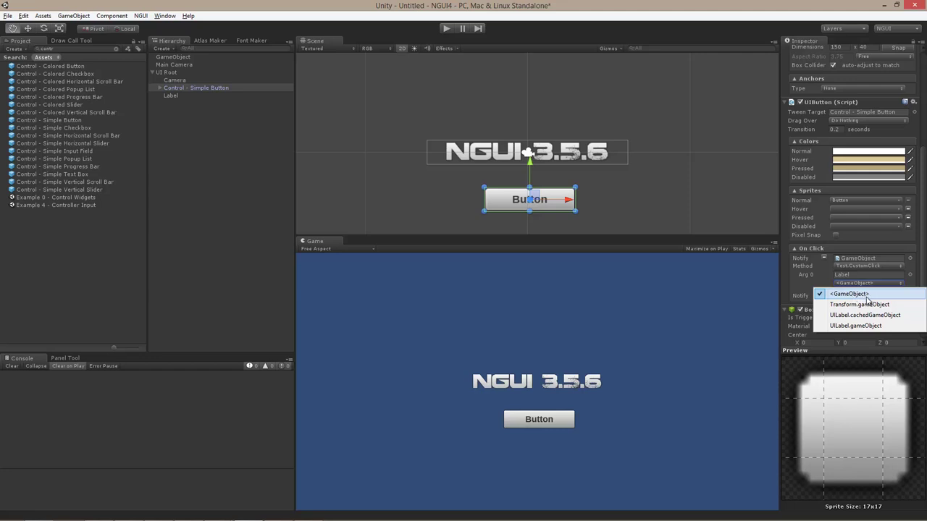
pyautogui.click(851, 294)
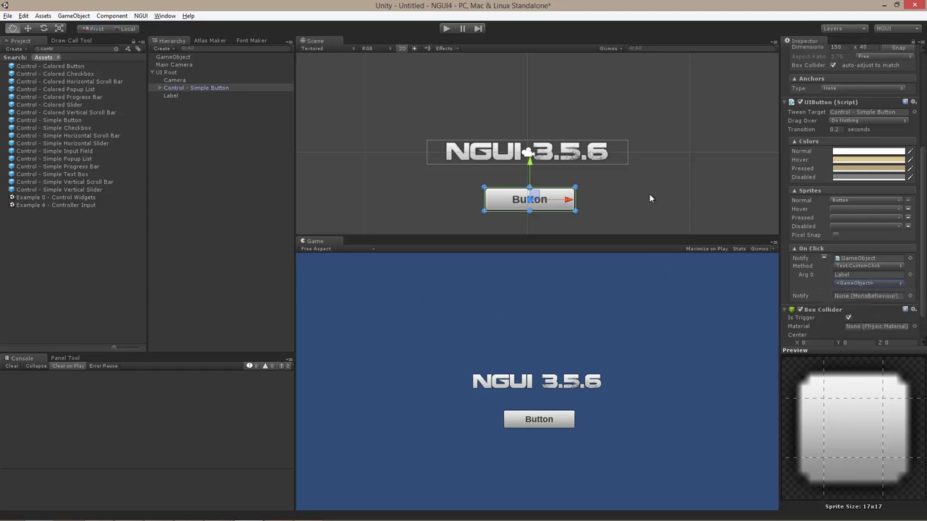
# - Play the scene and press the Button to log 'Clicked on Label', then view Test.cs
pyautogui.click(448, 30)
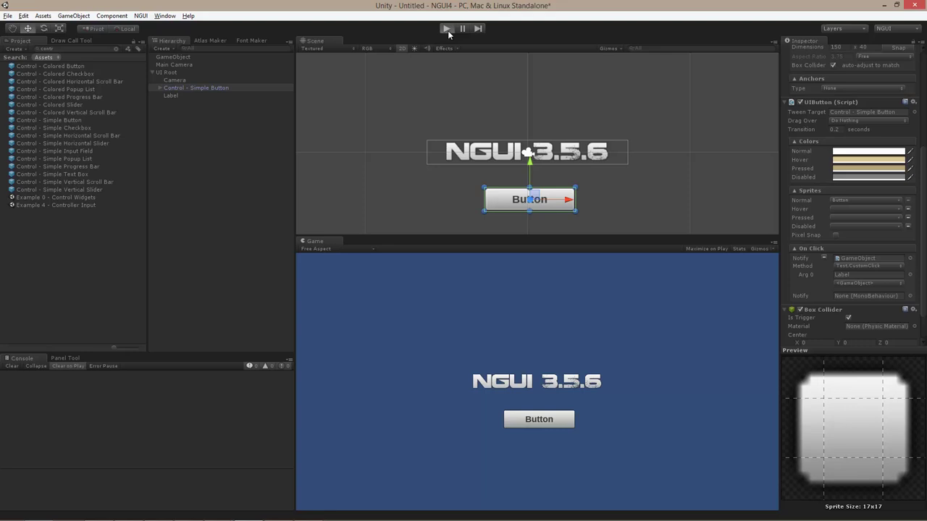
pyautogui.click(547, 423)
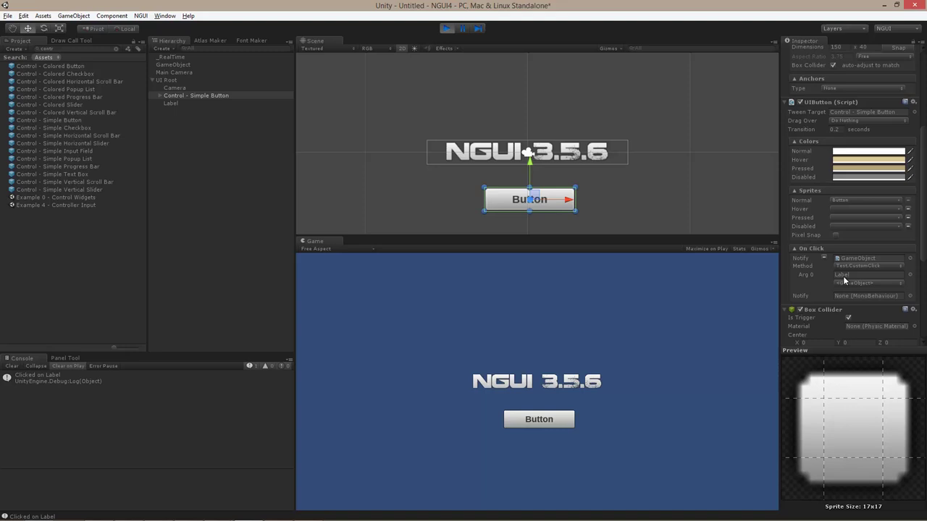
pyautogui.hotkey('alt', 'Tab')
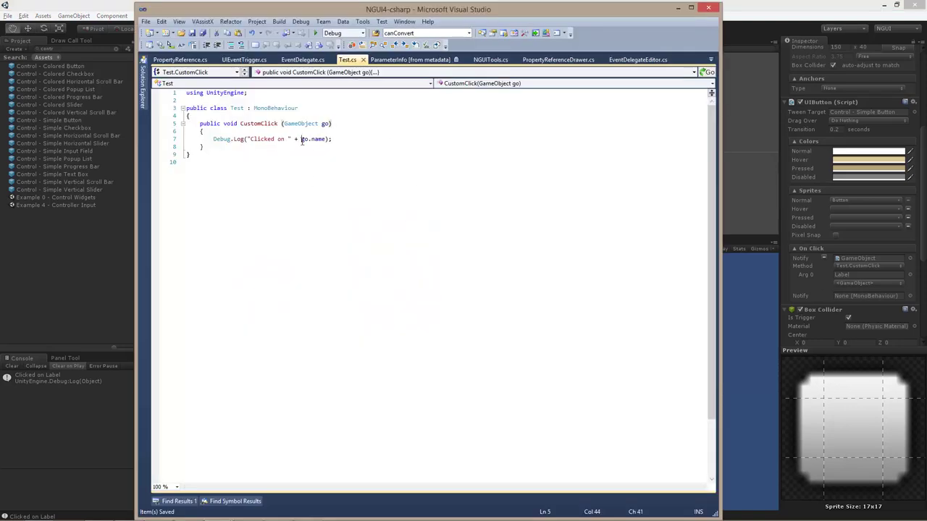
# - Stop the running scene in Unity
pyautogui.moveTo(301, 139); pyautogui.dragTo(326, 139)
pyautogui.click(345, 139)
pyautogui.hotkey('alt', 'Tab')
pyautogui.click(446, 30)
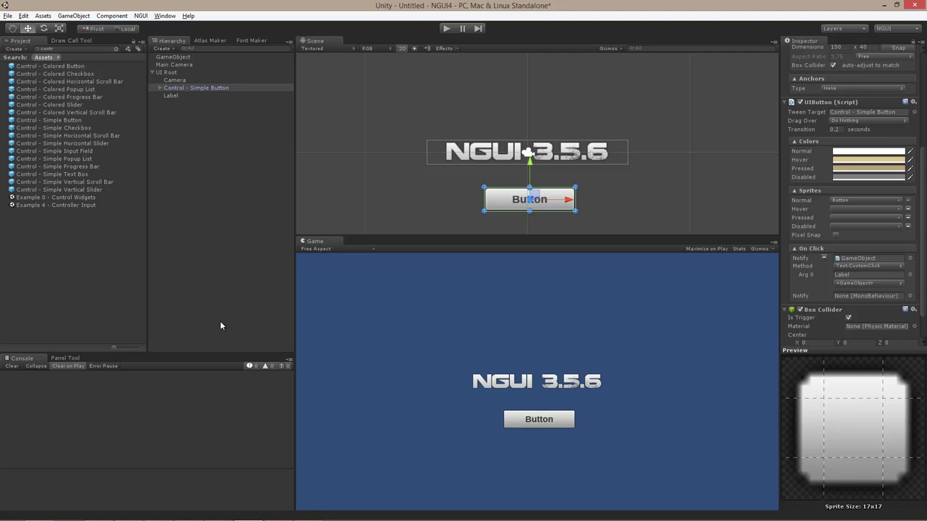
# - Add ', Vector3 pos' to CustomClick, append ' + " at position of " + pos' to the log, and save
pyautogui.hotkey('alt', 'Tab')
pyautogui.click(330, 124)
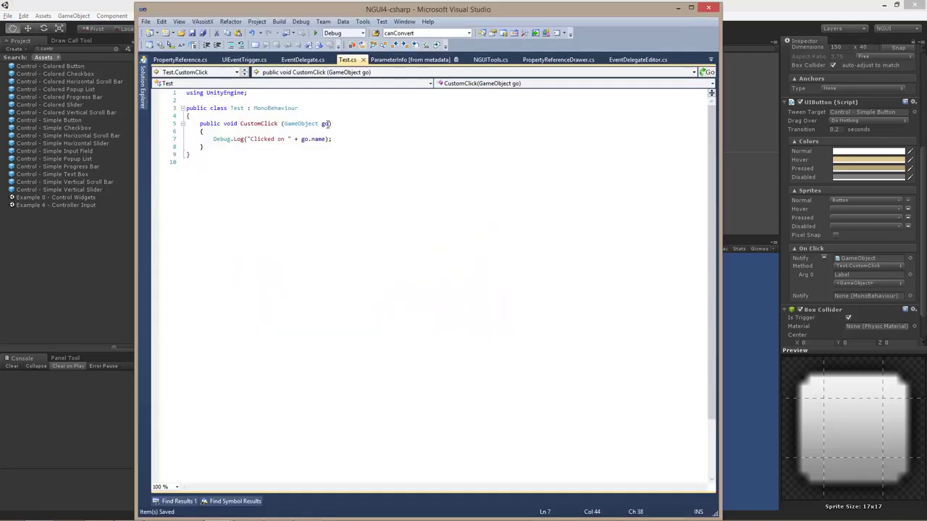
pyautogui.write(', Vector3 ')
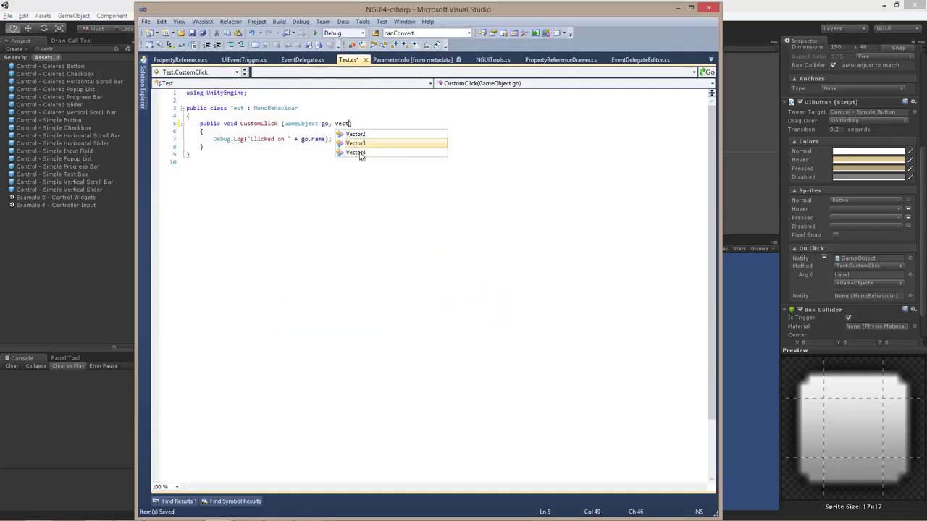
pyautogui.write('pos')
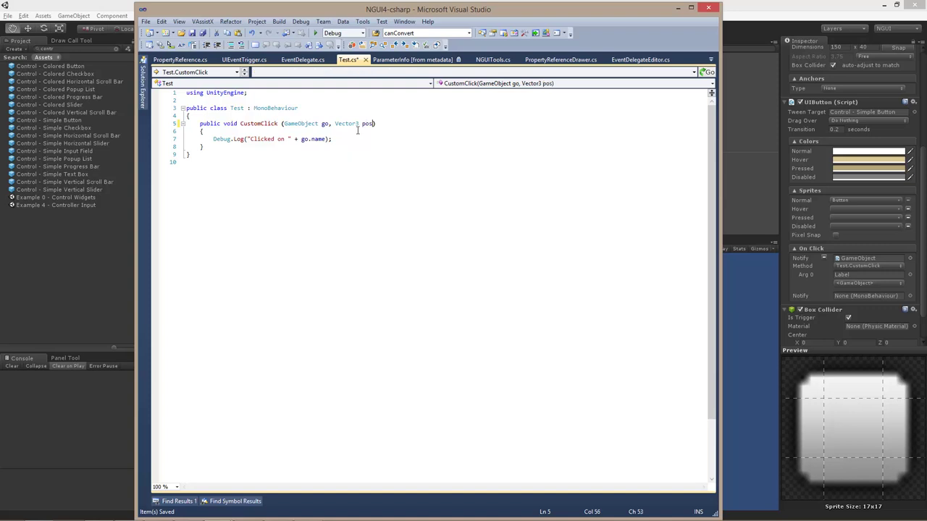
pyautogui.click(326, 139)
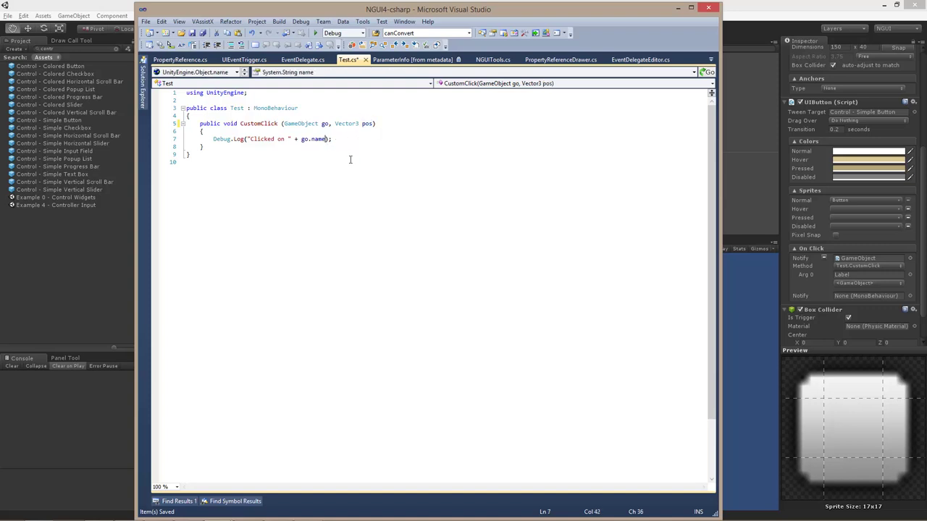
pyautogui.write(',')
pyautogui.press('BackSpace')
pyautogui.write('+ " ')
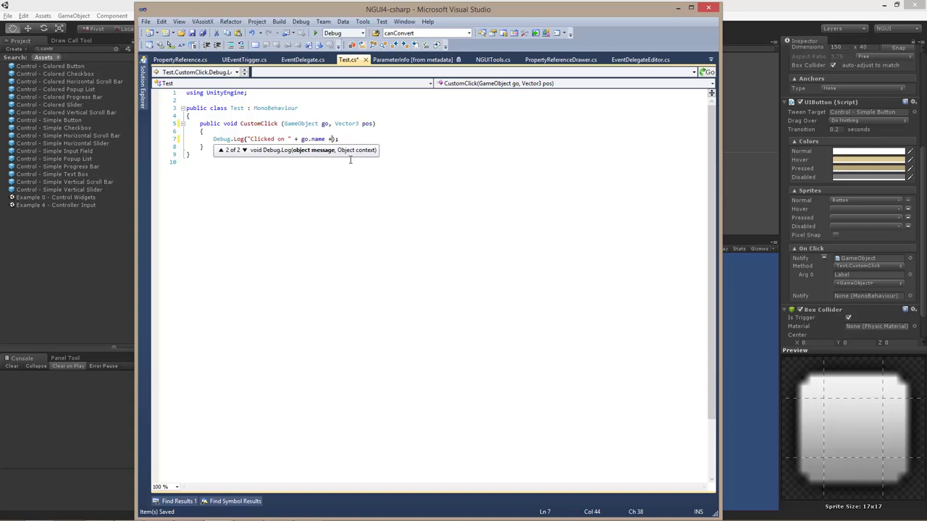
pyautogui.write('at position of " + ')
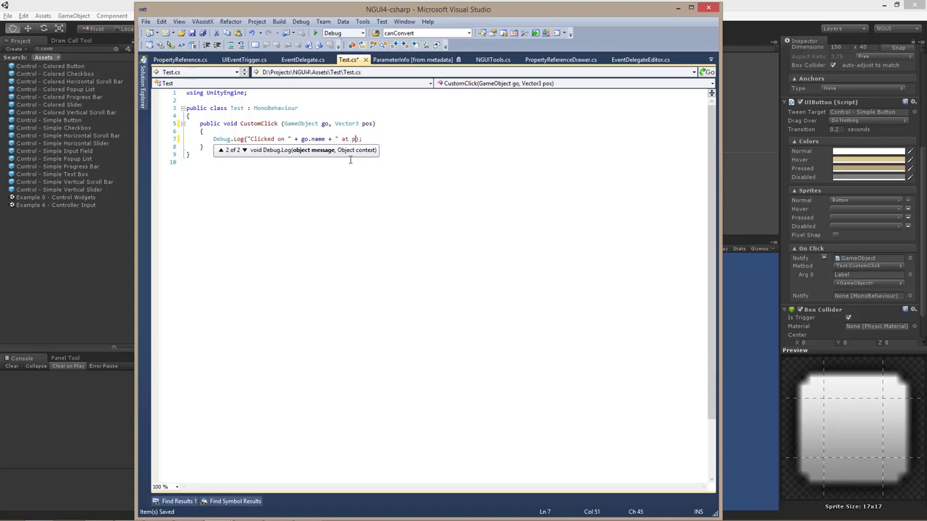
pyautogui.write('pos')
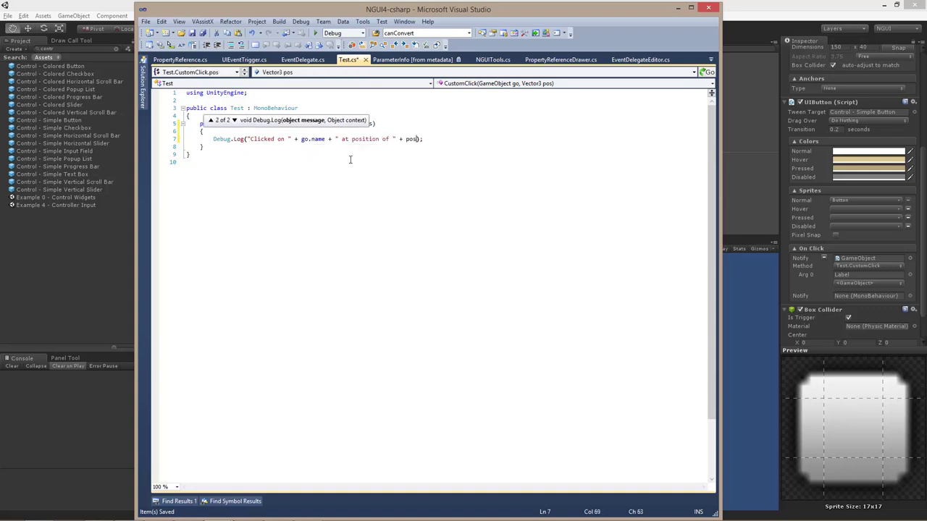
pyautogui.hotkey('ctrl', 's')
pyautogui.click(492, 123)
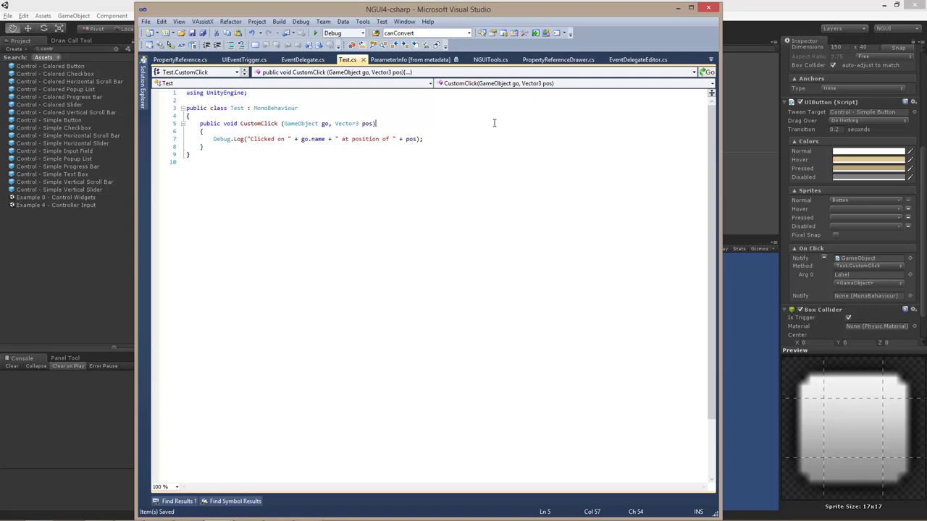
pyautogui.click(771, 14)
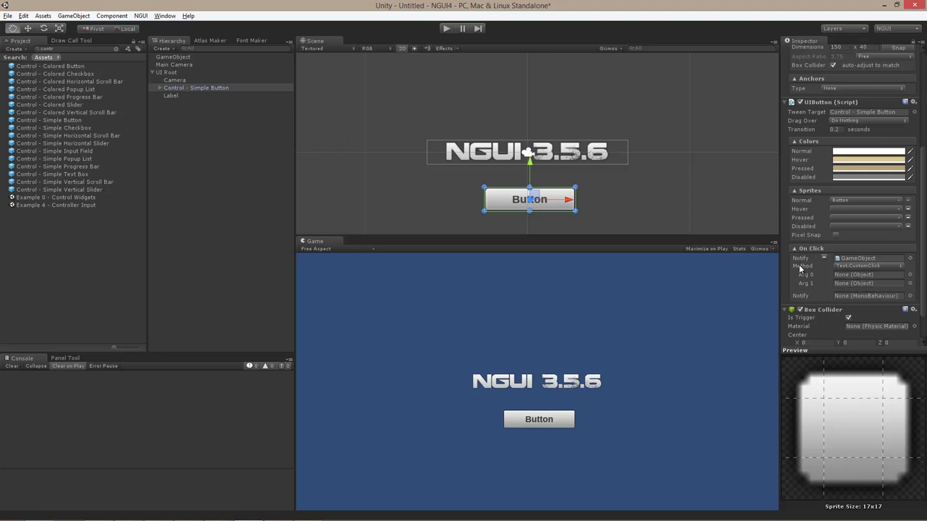
# - Drag the Label onto Arg 1 and pass its Transform.position as the second argument
pyautogui.press('w')
pyautogui.moveTo(177, 87); pyautogui.dragTo(854, 275)
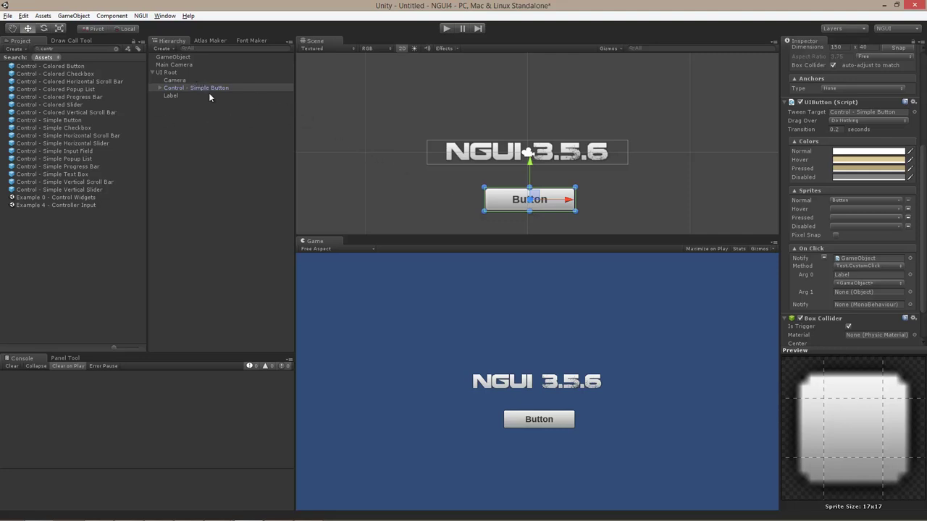
pyautogui.click(170, 96)
pyautogui.moveTo(592, 221); pyautogui.dragTo(866, 292)
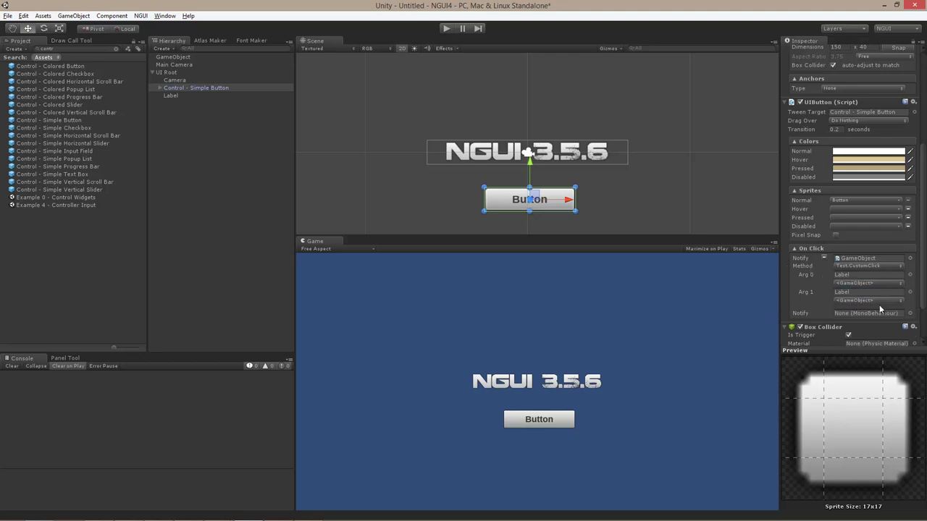
pyautogui.click(871, 299)
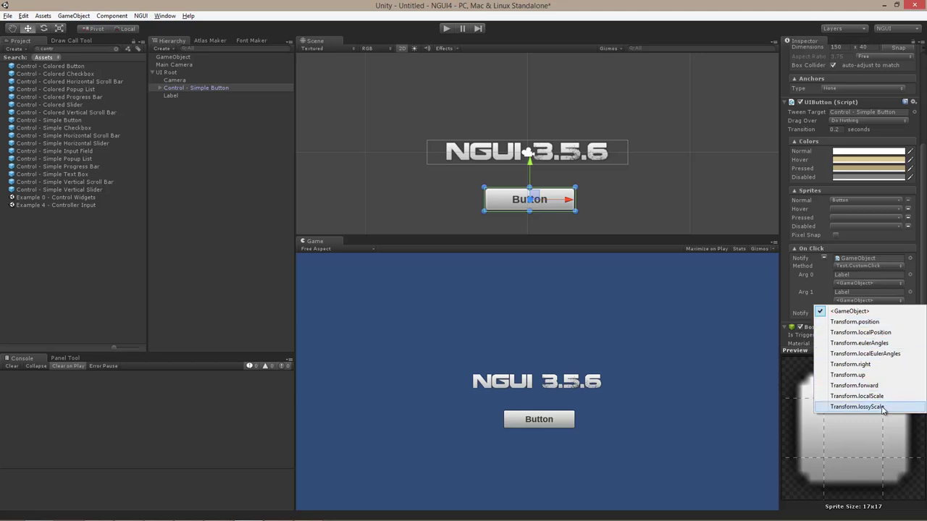
pyautogui.click(875, 323)
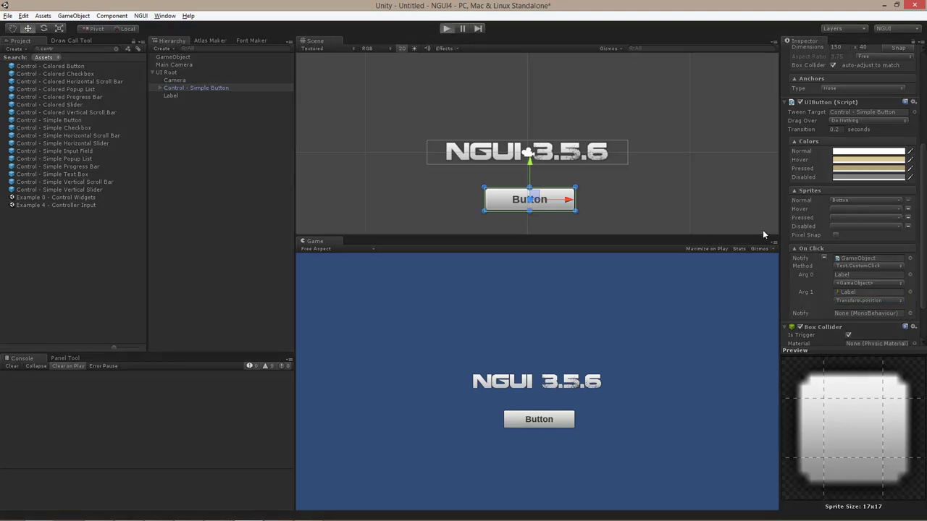
# - Press the in-game Button, move the Label upward in the scene, and press the Button again
pyautogui.click(547, 422)
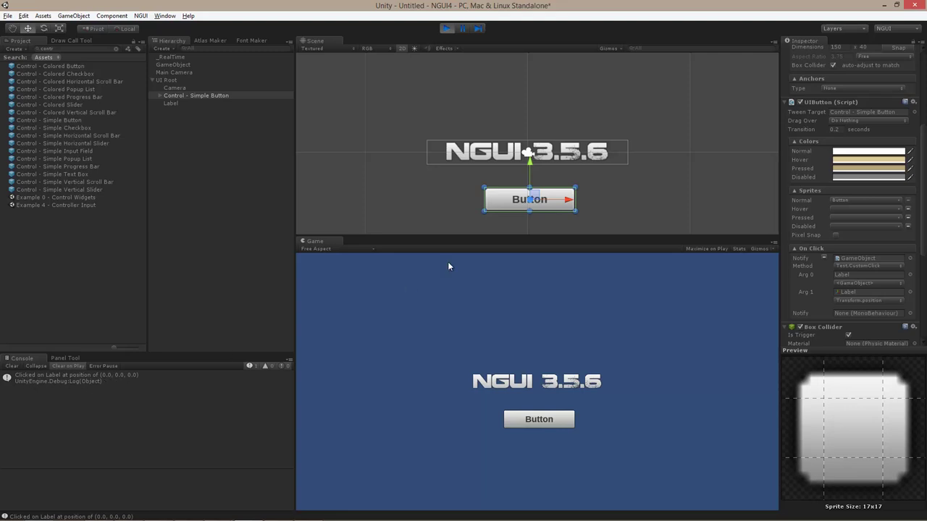
pyautogui.click(516, 155)
pyautogui.moveTo(575, 156); pyautogui.dragTo(582, 82)
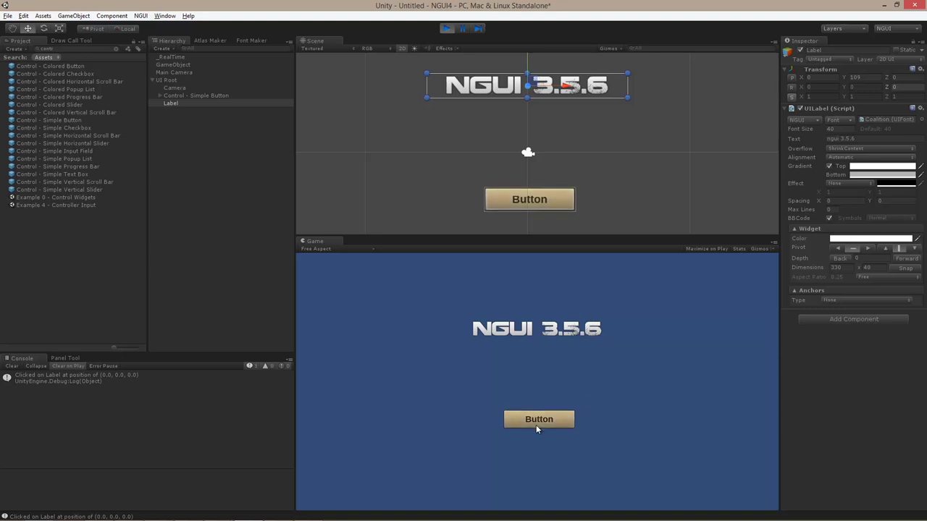
pyautogui.click(536, 422)
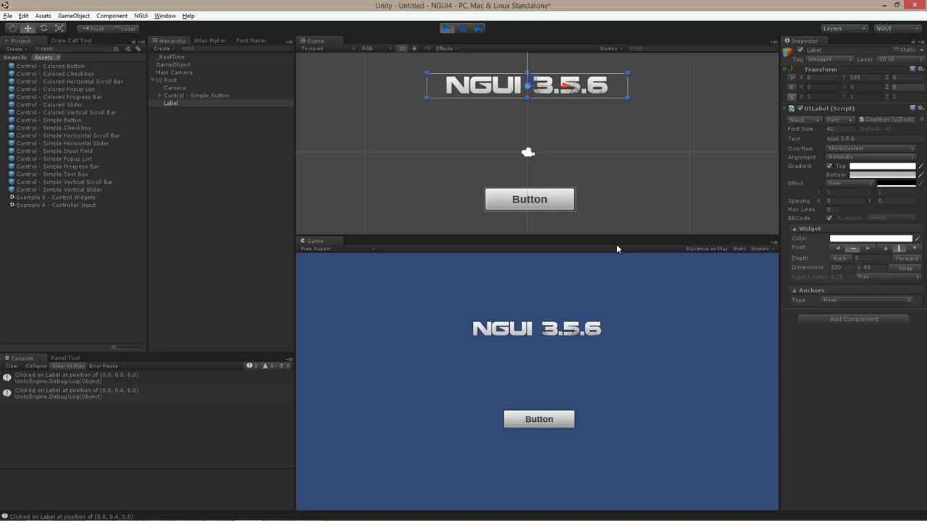
# - Stop play mode and view the testMe property in Test.cs
pyautogui.click(183, 96)
pyautogui.click(447, 28)
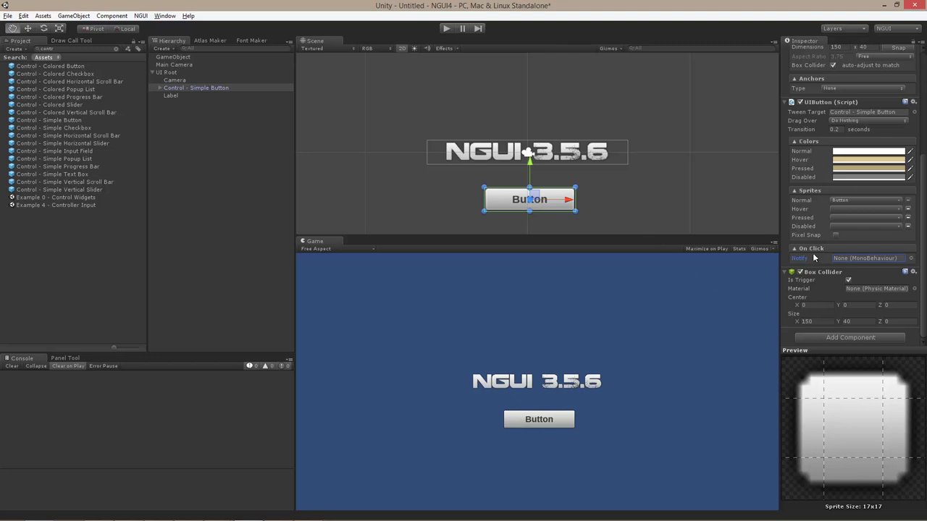
pyautogui.hotkey('alt', 'Tab')
pyautogui.moveTo(207, 129); pyautogui.dragTo(205, 169)
# - Review the get block of the testMe property in Test.cs
pyautogui.click(205, 170)
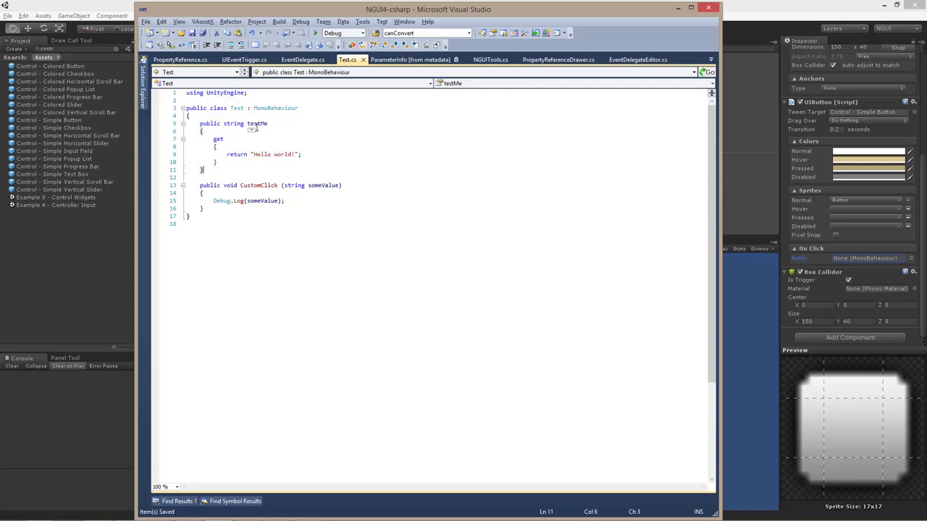
pyautogui.moveTo(210, 138); pyautogui.dragTo(250, 154)
pyautogui.click(287, 163)
# - Inspect CustomClick's string someValue parameter and its logging, then return to Unity
pyautogui.click(250, 186)
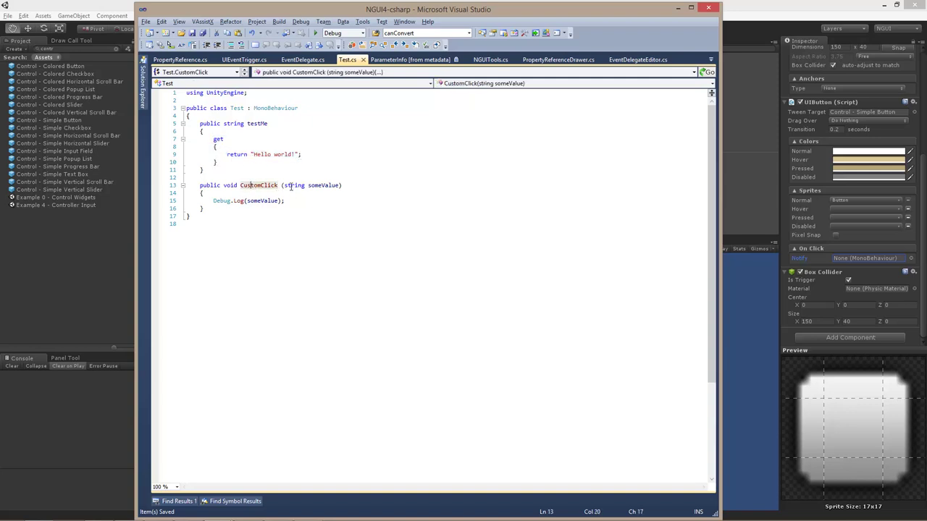
pyautogui.moveTo(283, 185); pyautogui.dragTo(339, 186)
pyautogui.click(357, 187)
pyautogui.doubleClick(324, 185)
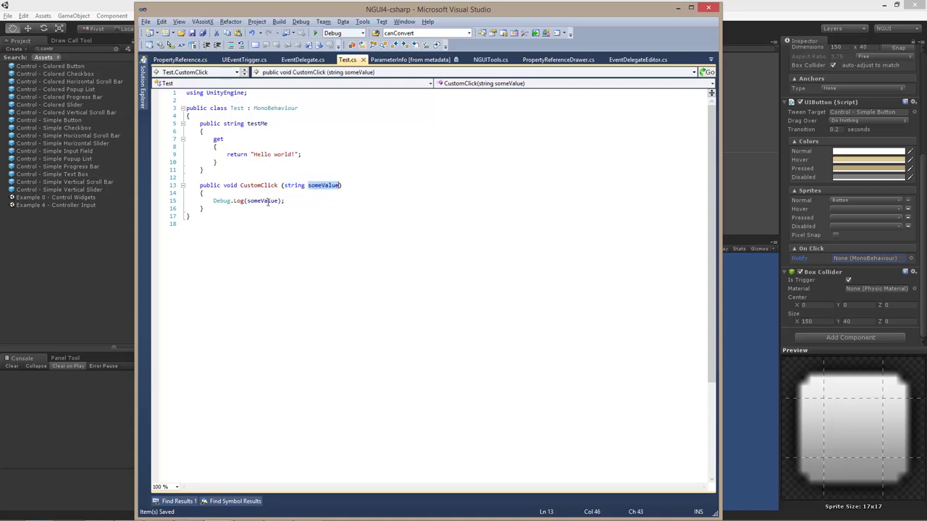
pyautogui.doubleClick(267, 201)
pyautogui.click(366, 210)
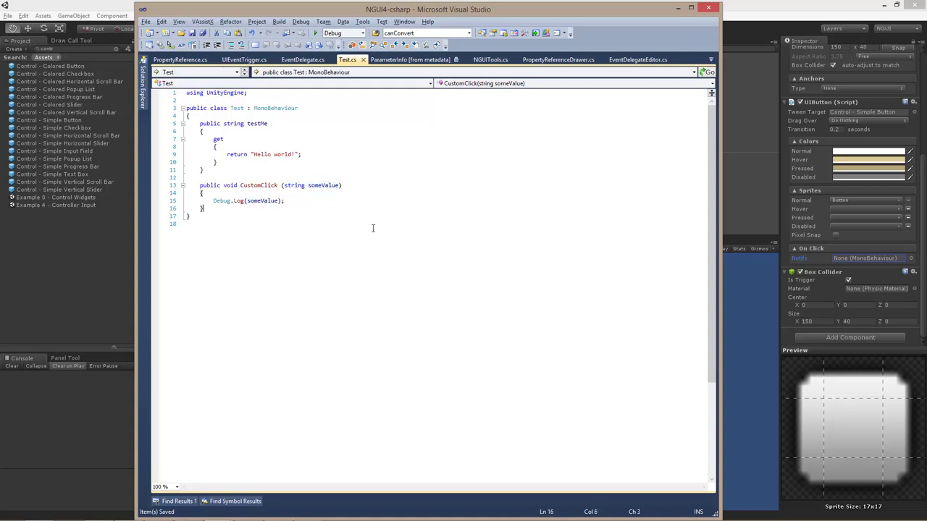
pyautogui.click(749, 6)
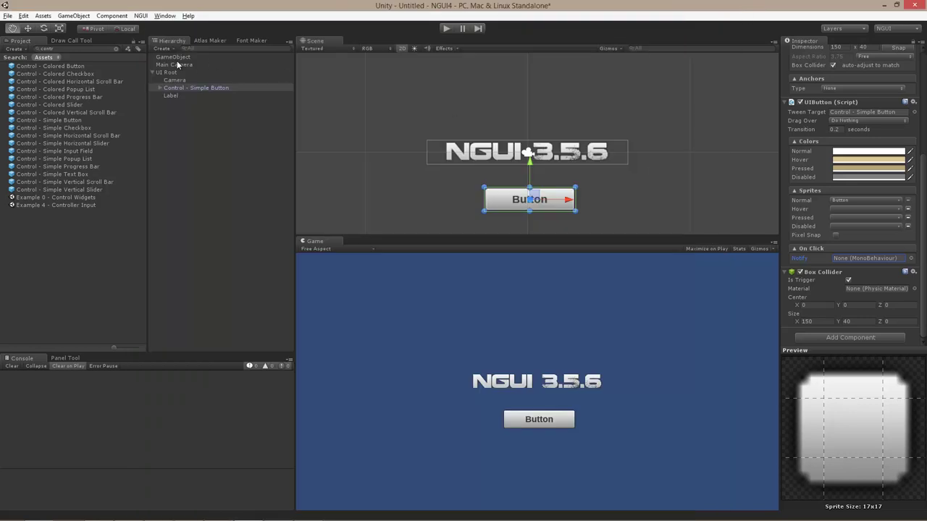
# - Point the button's On Click at GameObject's Test.CustomClick, with Arg 0 set to GameObject's Test.testMe
pyautogui.moveTo(177, 58); pyautogui.dragTo(849, 260)
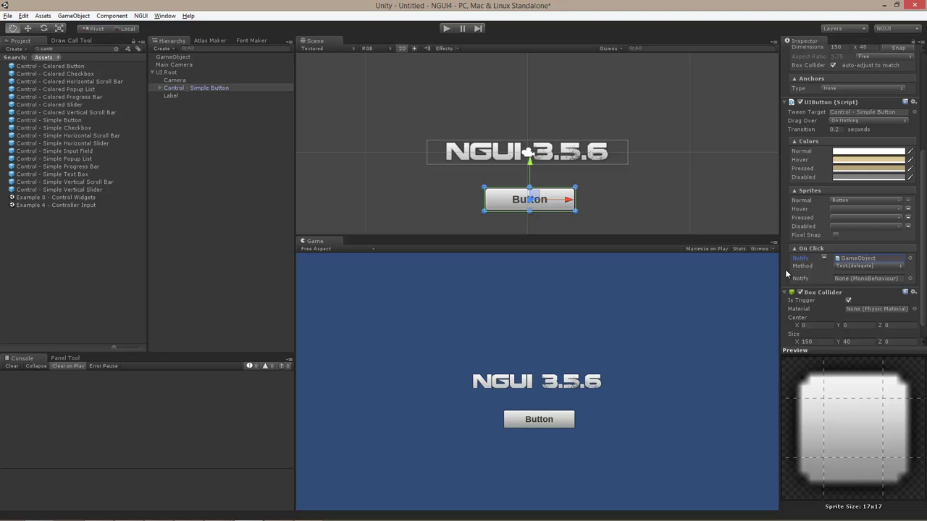
pyautogui.click(848, 266)
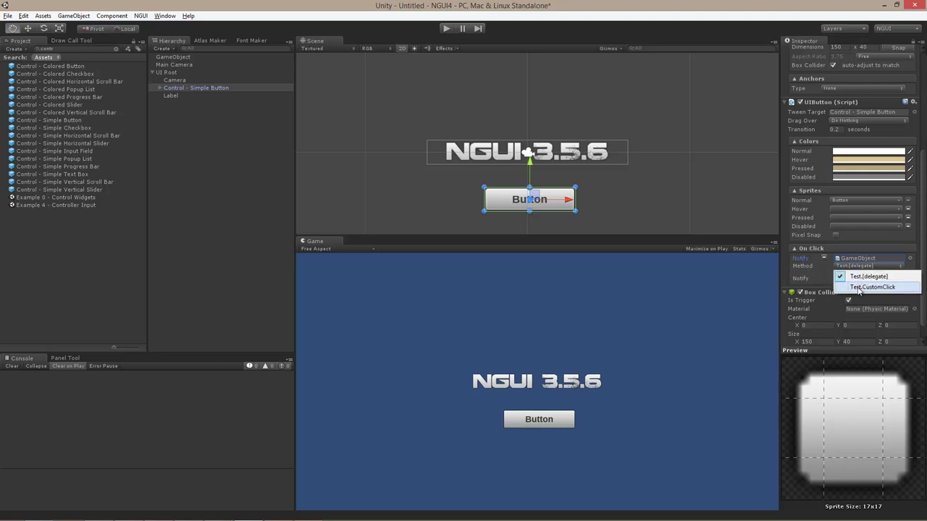
pyautogui.click(859, 287)
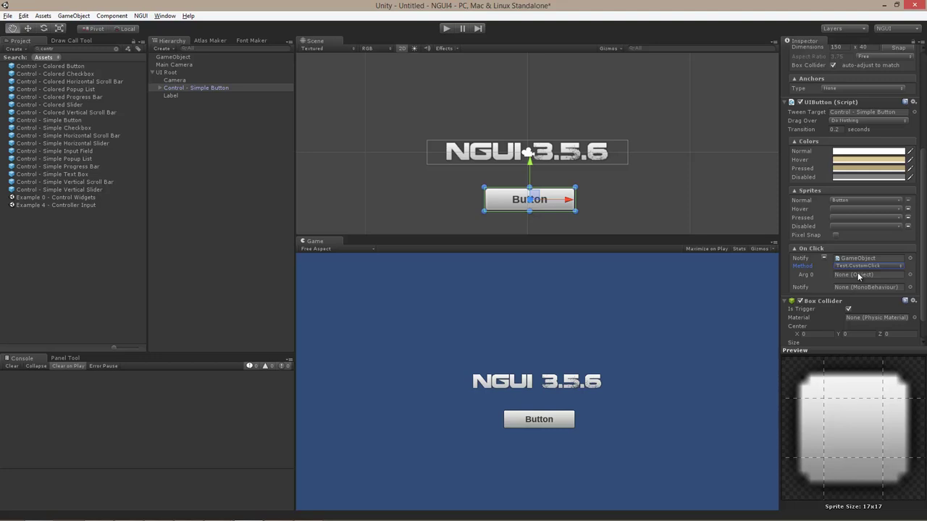
pyautogui.moveTo(178, 57); pyautogui.dragTo(855, 274)
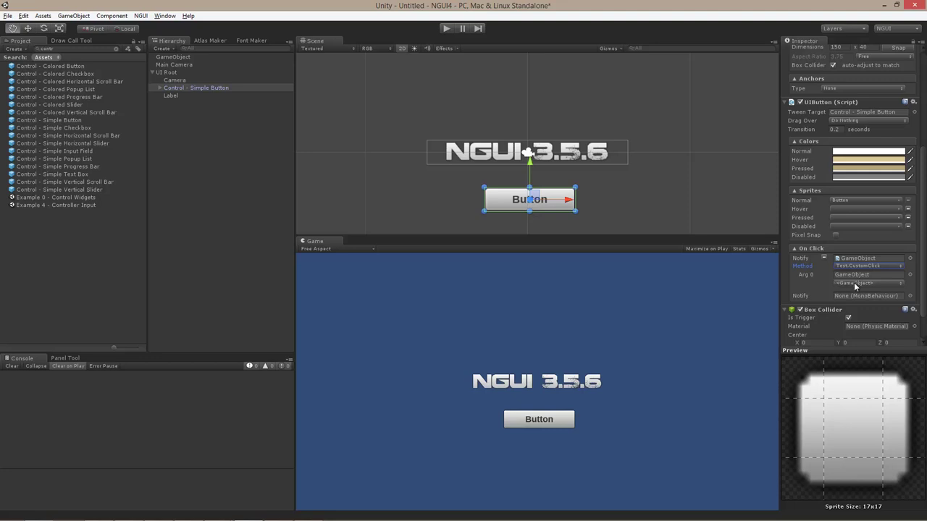
pyautogui.click(853, 282)
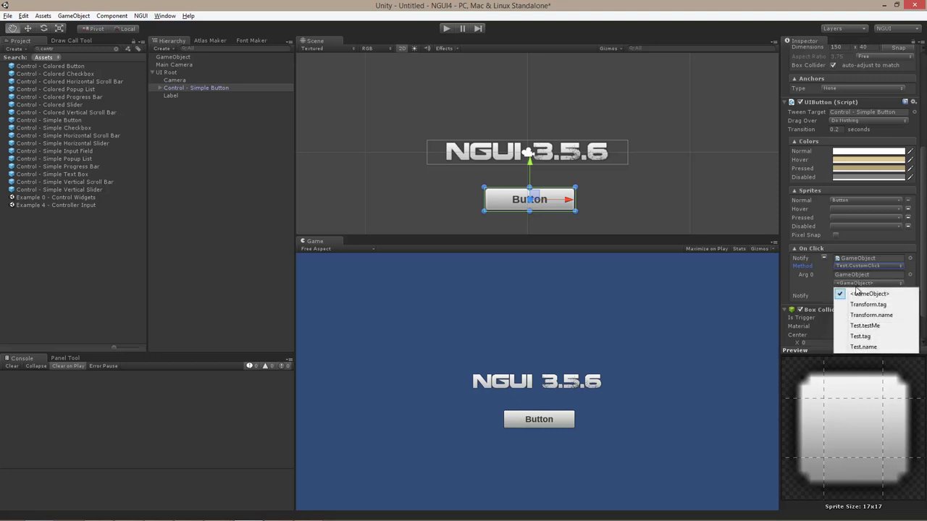
pyautogui.click(879, 325)
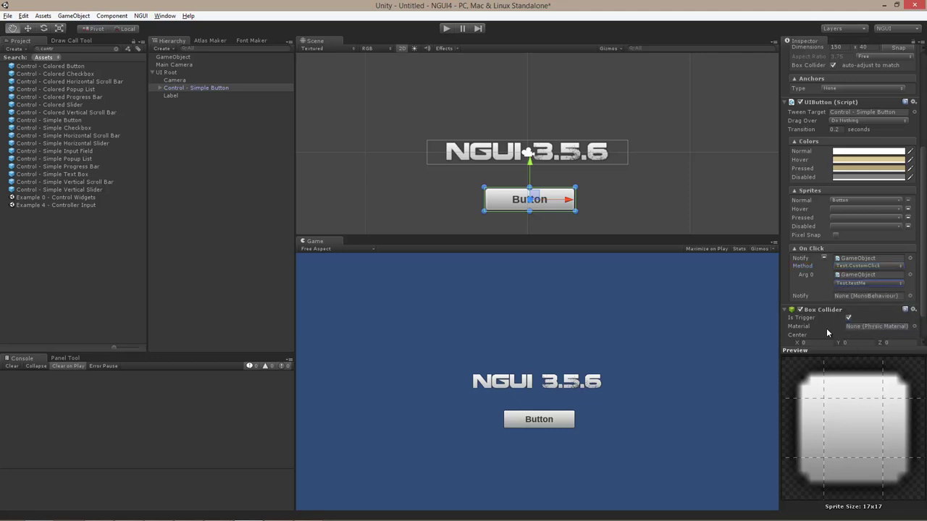
# - Play the scene, click the button to log 'Hello world!', then stop play mode
pyautogui.press('w')
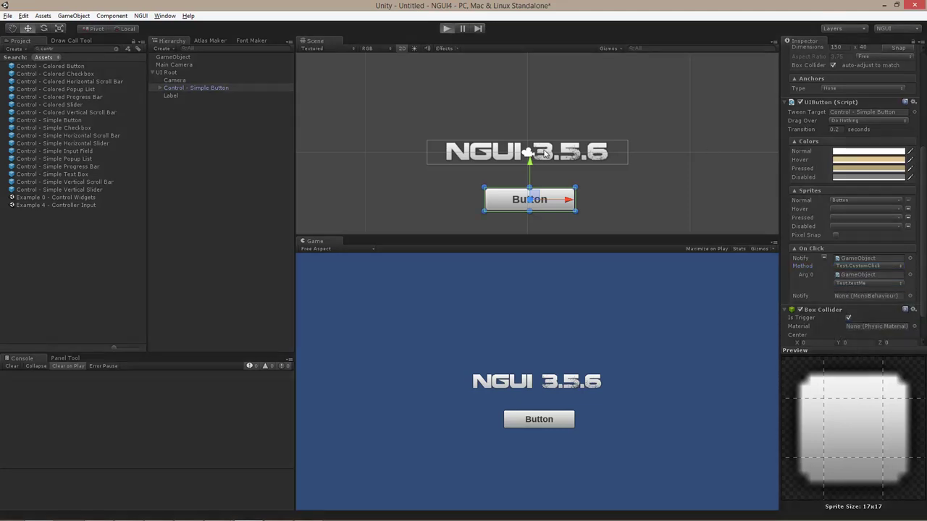
pyautogui.click(542, 419)
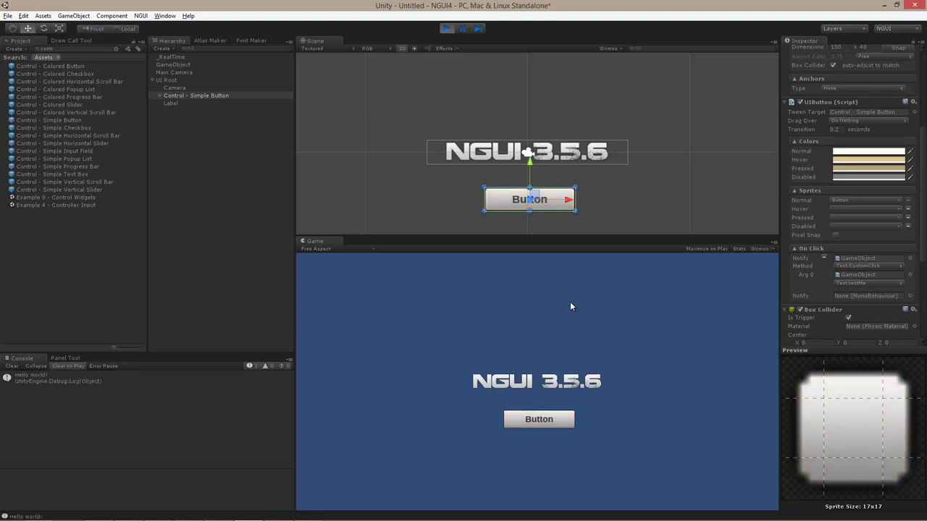
pyautogui.click(447, 29)
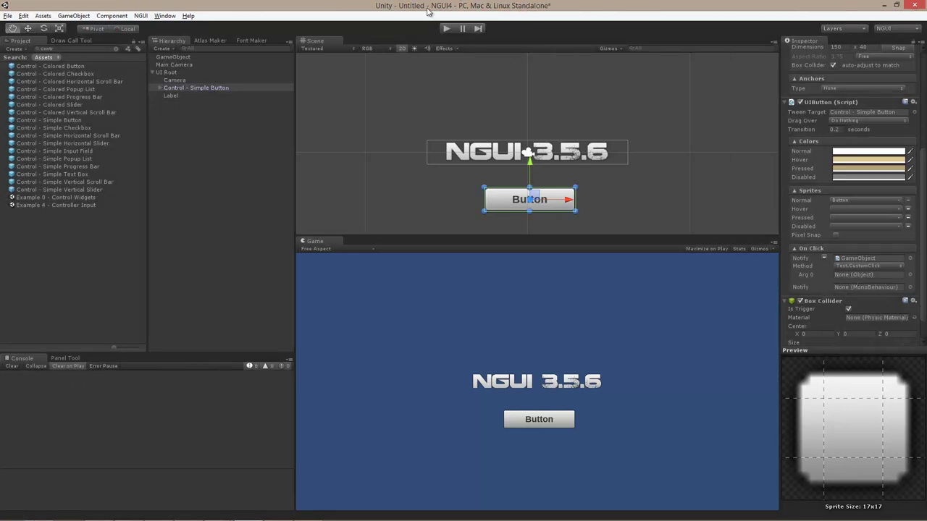
# - Check CustomClick's Texture2D tex parameter and its GetComponent<UITexture>().mainTexture assignment in Test.cs
pyautogui.hotkey('alt', 'Tab')
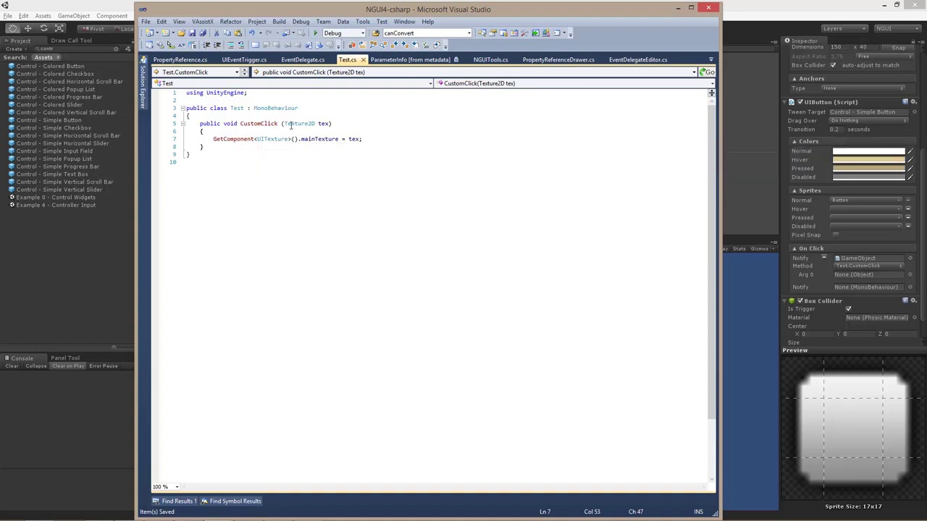
pyautogui.moveTo(285, 123); pyautogui.dragTo(331, 124)
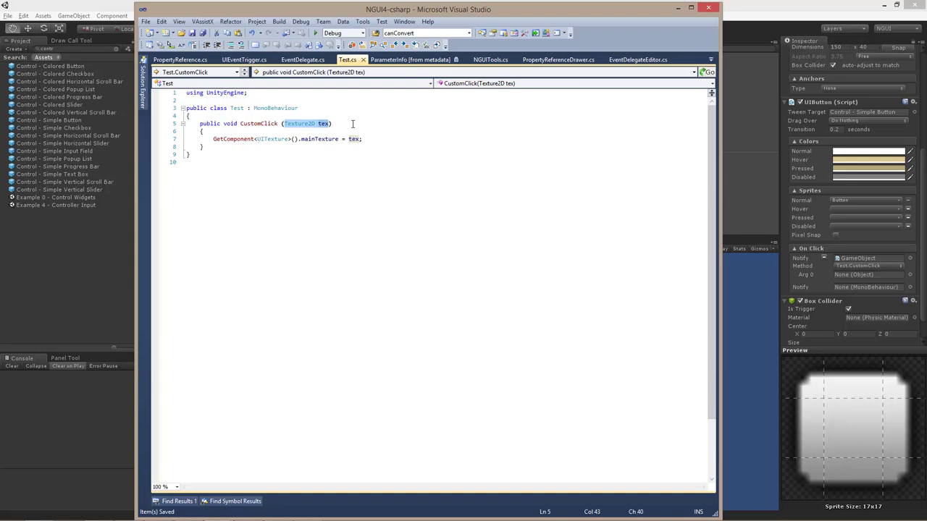
pyautogui.click(353, 123)
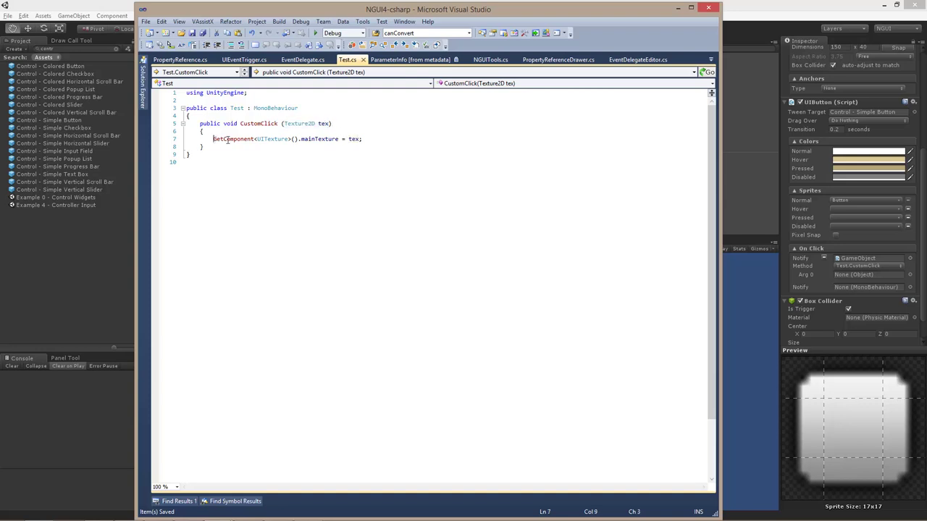
pyautogui.moveTo(213, 139); pyautogui.dragTo(295, 139)
pyautogui.click(278, 139)
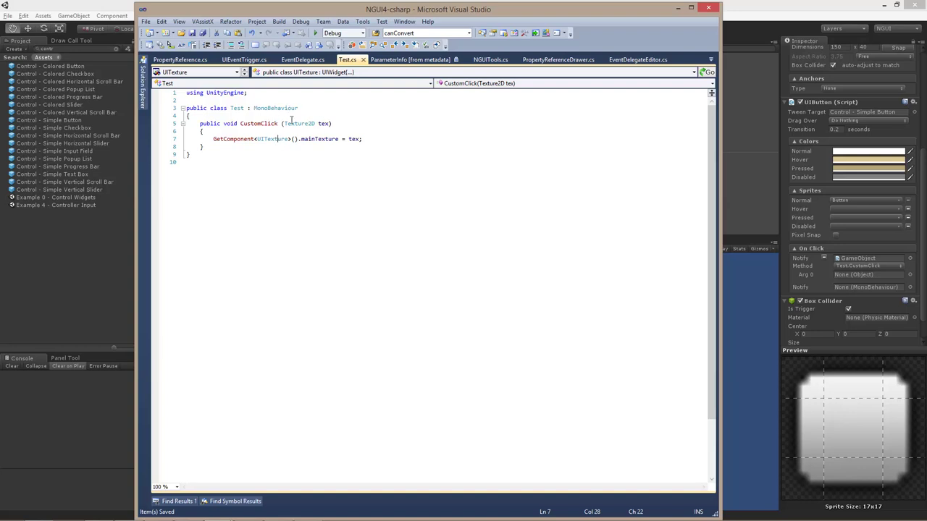
# - Delete the GameObject that carries the Test script
pyautogui.click(760, 140)
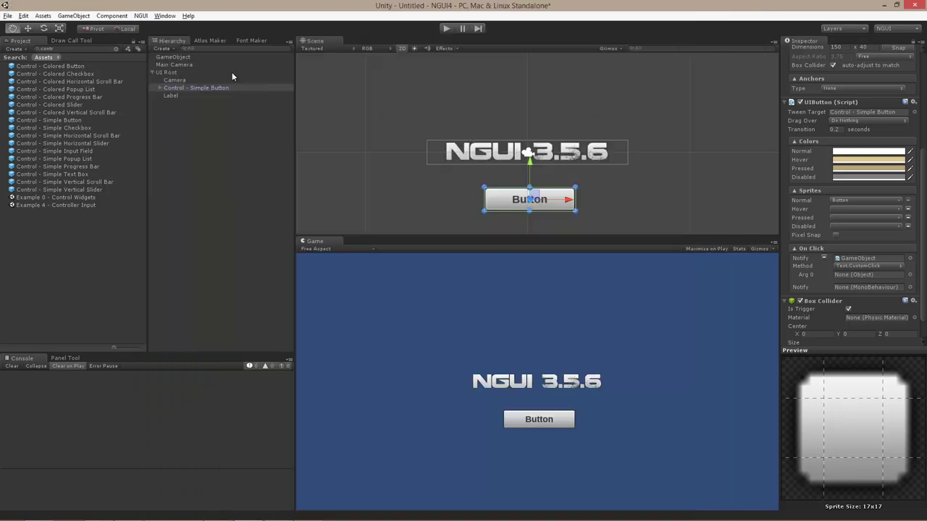
pyautogui.click(184, 58)
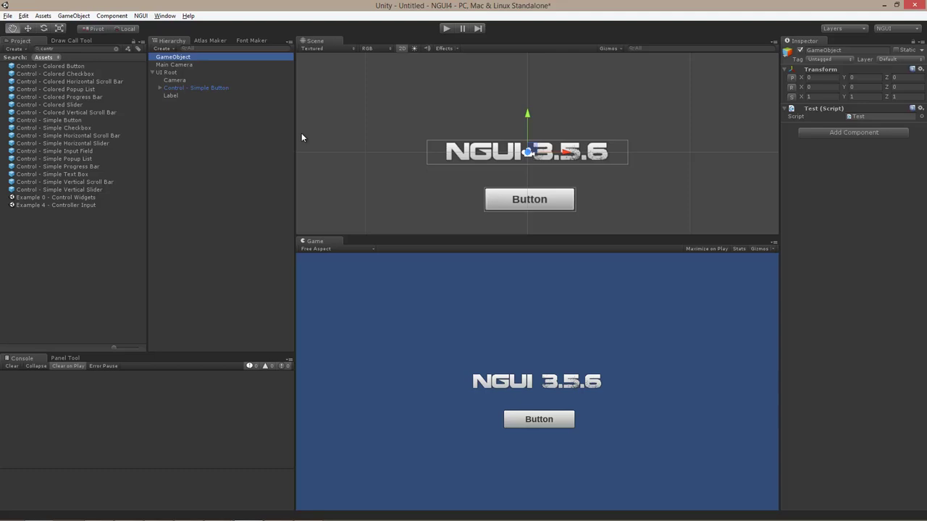
pyautogui.press('Delete')
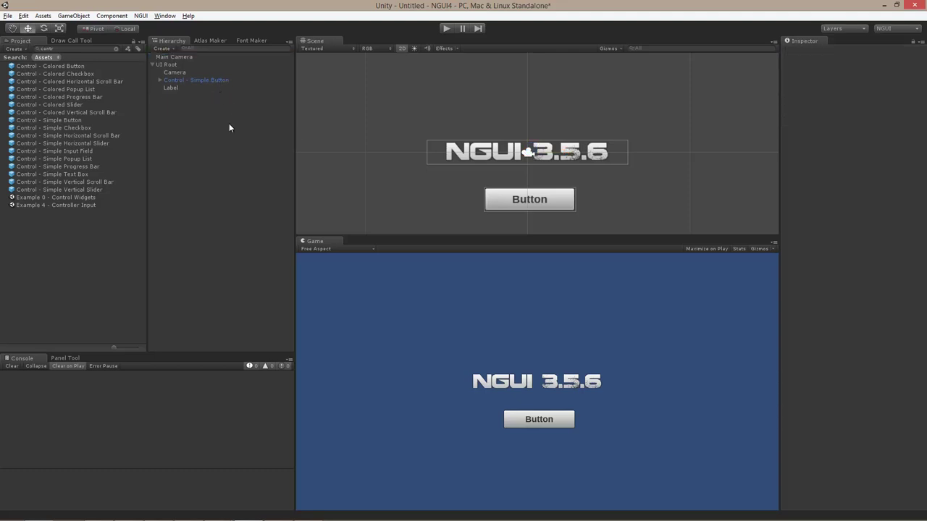
pyautogui.press('q')
# - Create an NGUI Texture widget sized 210 × 200, placed right of the label
pyautogui.hotkey('alt', 'shift', 't')
pyautogui.press('w')
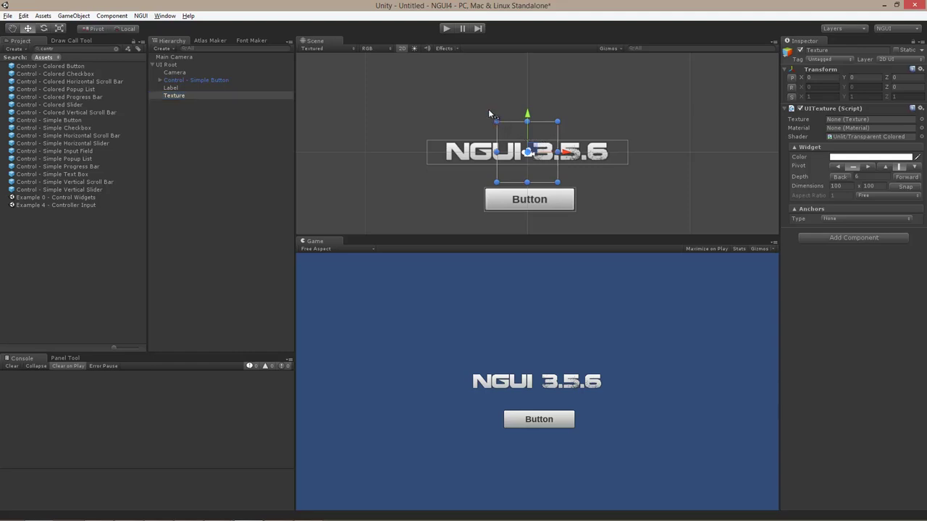
pyautogui.moveTo(496, 121); pyautogui.dragTo(430, 61)
pyautogui.moveTo(530, 127); pyautogui.dragTo(708, 158)
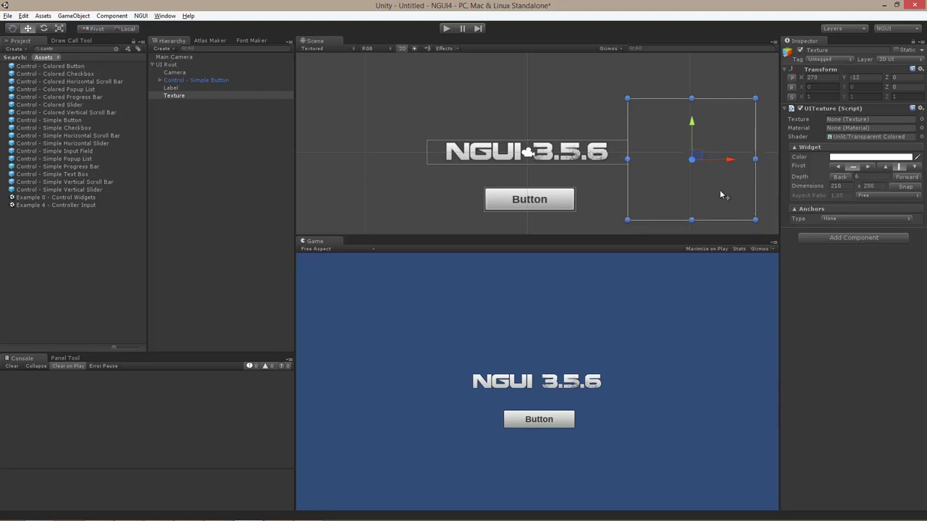
# - Attach the Test script to the Texture widget
pyautogui.click(869, 239)
pyautogui.write('test')
pyautogui.click(833, 279)
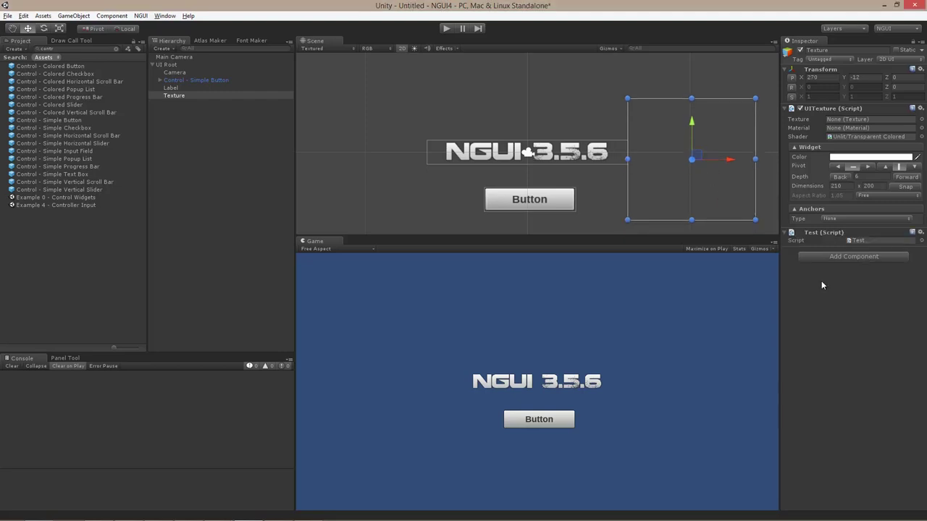
# - Set the simple button's On Click to call Test.CustomClick on the Texture object
pyautogui.click(181, 81)
pyautogui.scroll(-2, 848, 274)
pyautogui.scroll(-5, 847, 274)
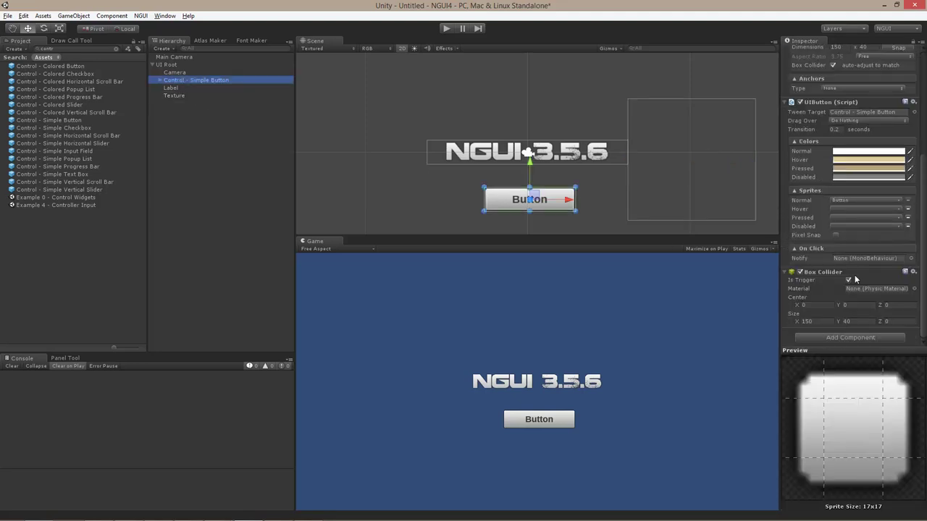
pyautogui.moveTo(185, 97); pyautogui.dragTo(848, 261)
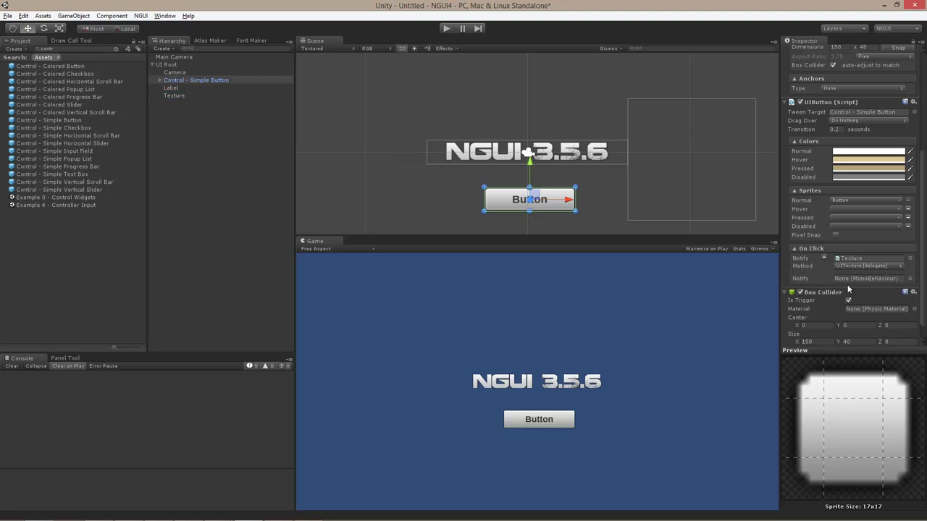
pyautogui.click(854, 267)
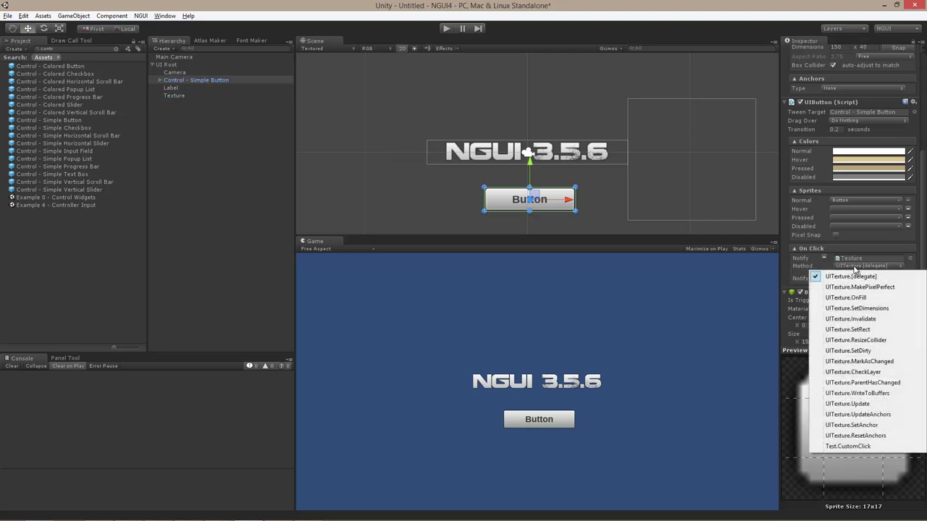
pyautogui.click(849, 446)
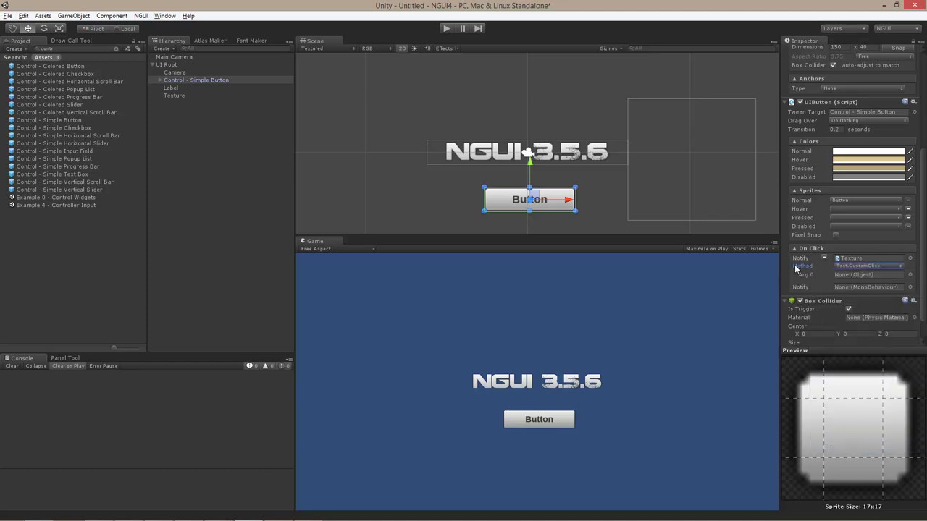
# - Search the project for 'bu' and pass the burlap texture as Arg 0
pyautogui.click(66, 50)
pyautogui.write('bu')
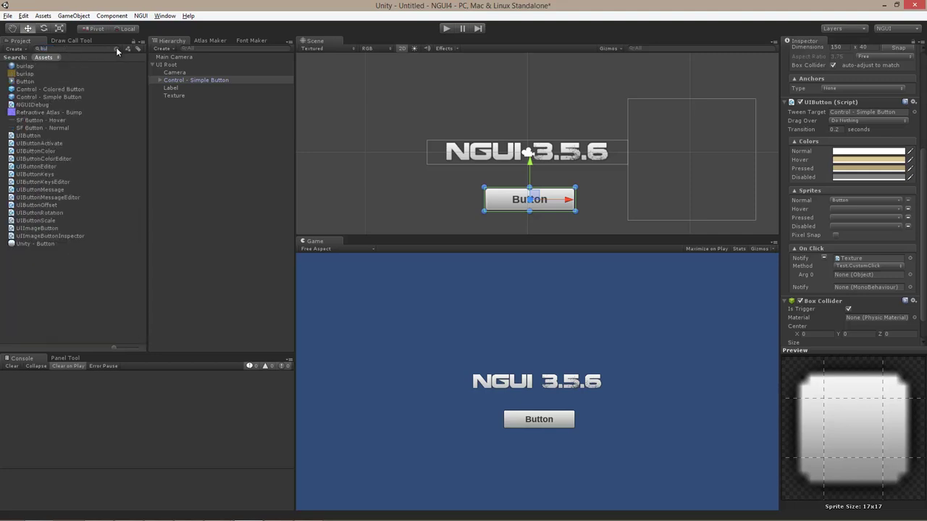
pyautogui.click(22, 74)
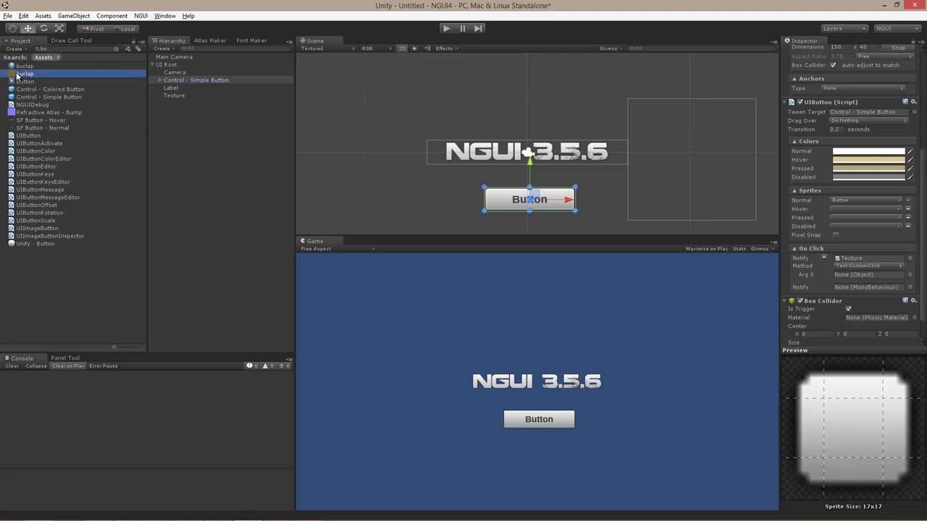
pyautogui.moveTo(22, 77); pyautogui.dragTo(878, 277)
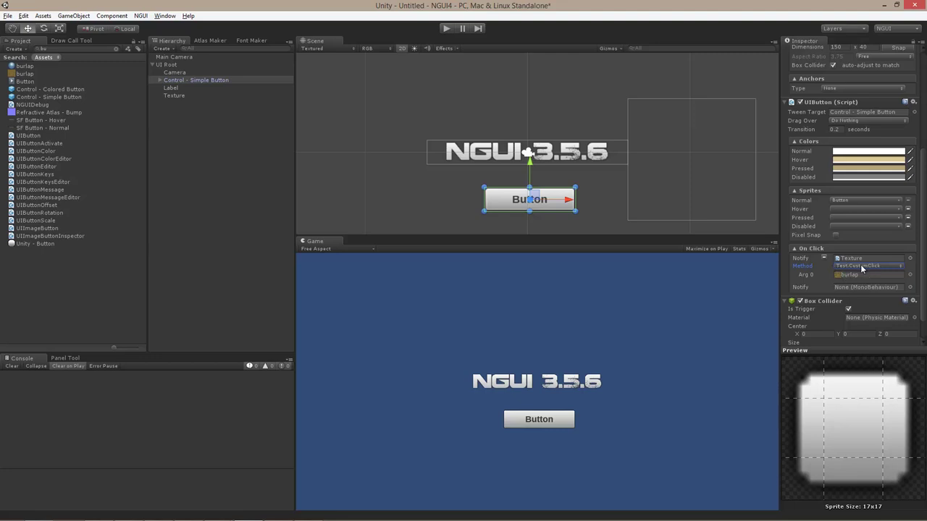
pyautogui.hotkey('alt', 'Tab')
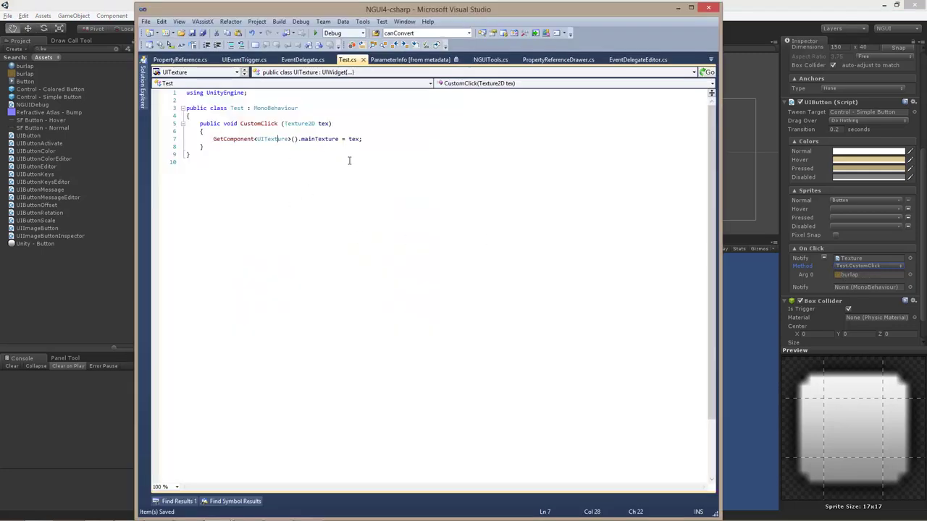
pyautogui.hotkey('alt', 'Tab')
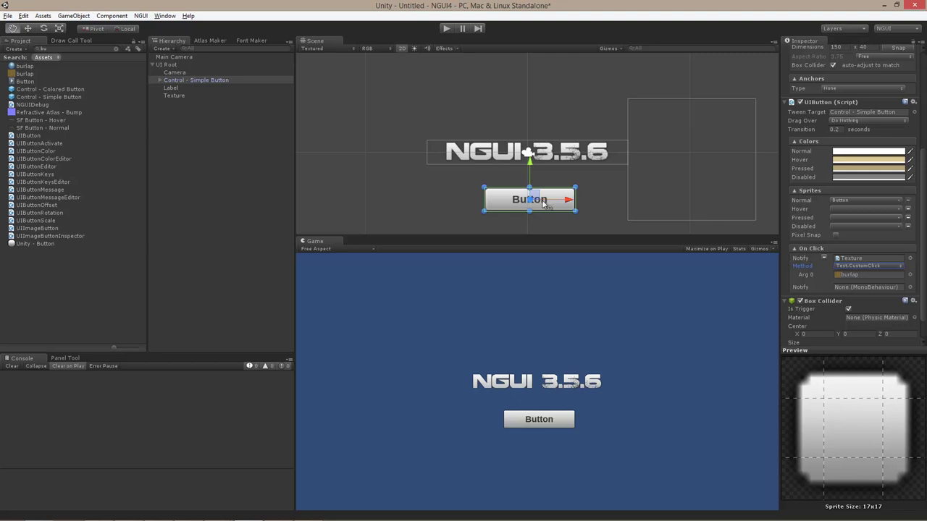
# - Play the scene and click the button so the burlap texture appears beside it
pyautogui.click(653, 175)
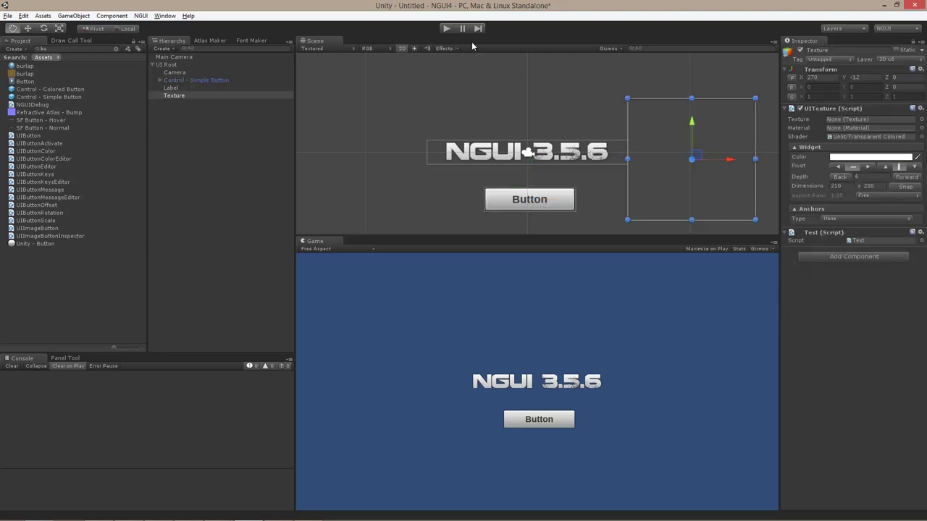
pyautogui.click(565, 197)
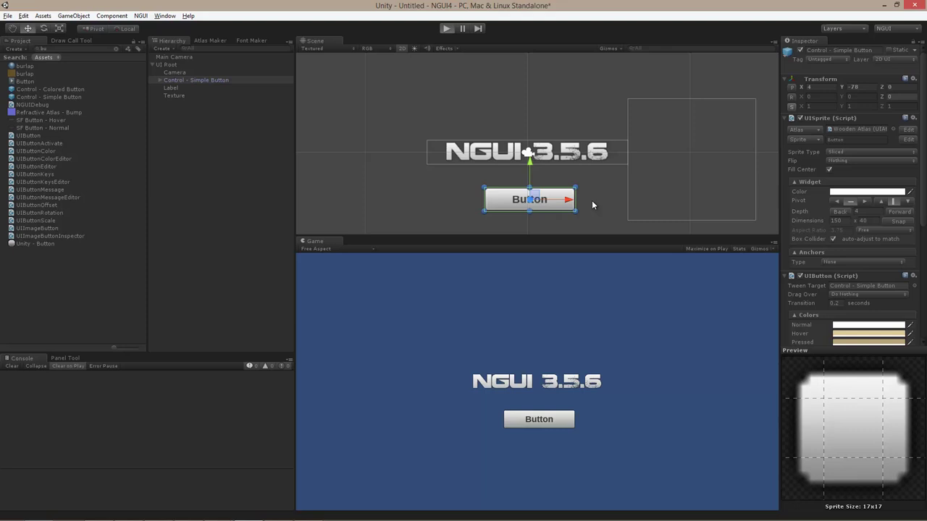
pyautogui.hotkey('ctrl', 'p')
pyautogui.click(548, 423)
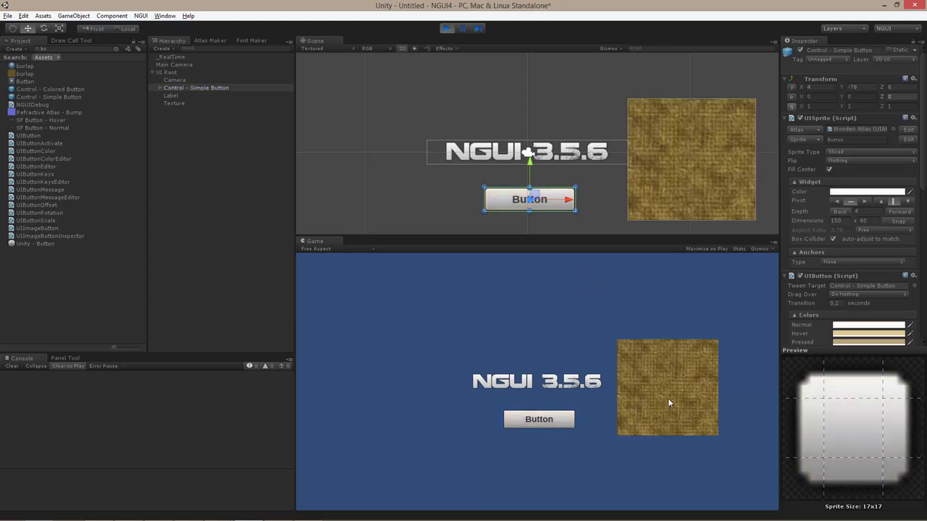
pyautogui.scroll(-10, 850, 239)
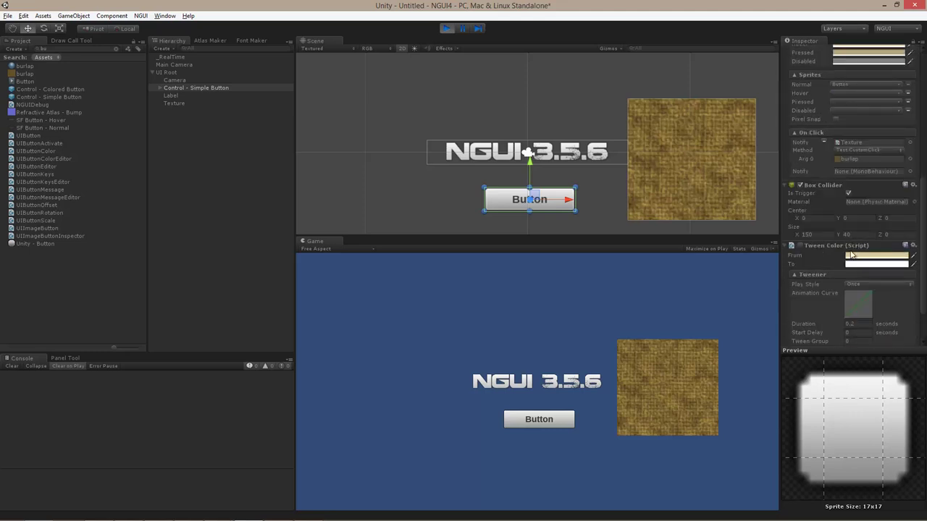
pyautogui.scroll(2, 801, 210)
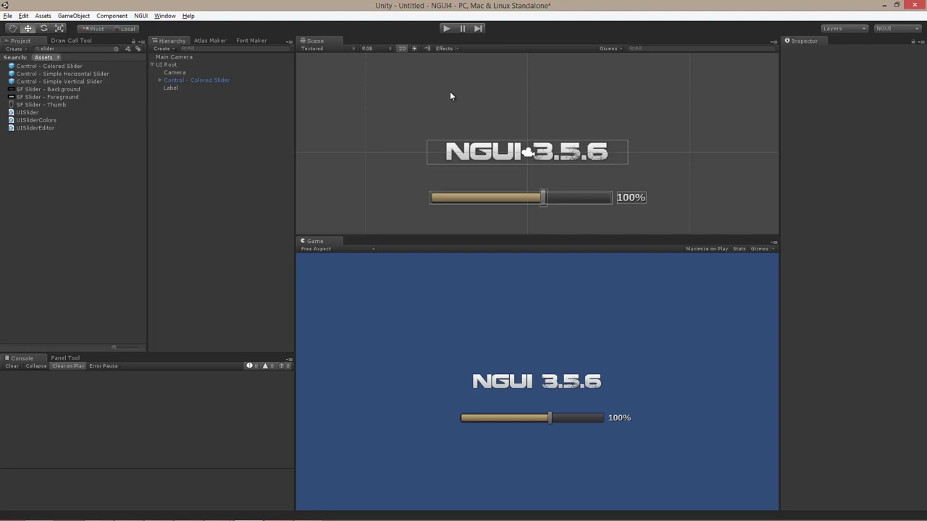
pyautogui.click(479, 155)
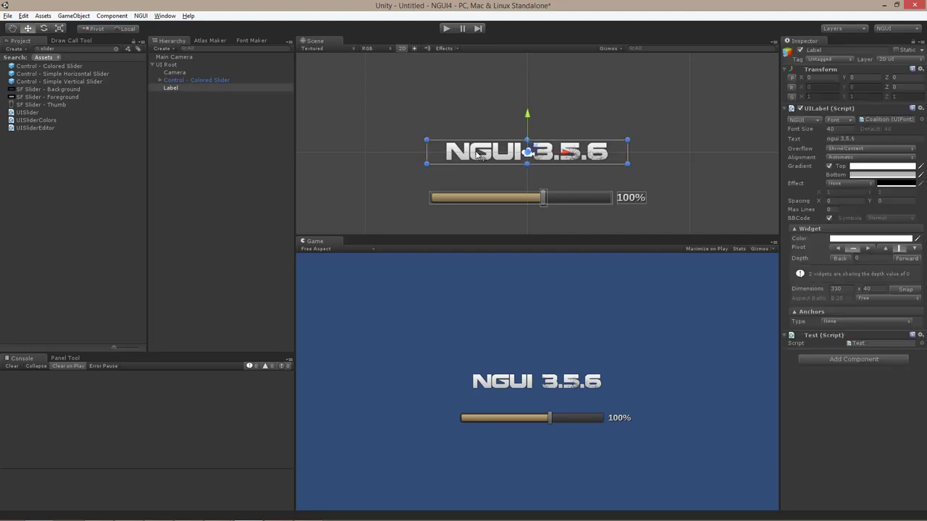
pyautogui.doubleClick(858, 343)
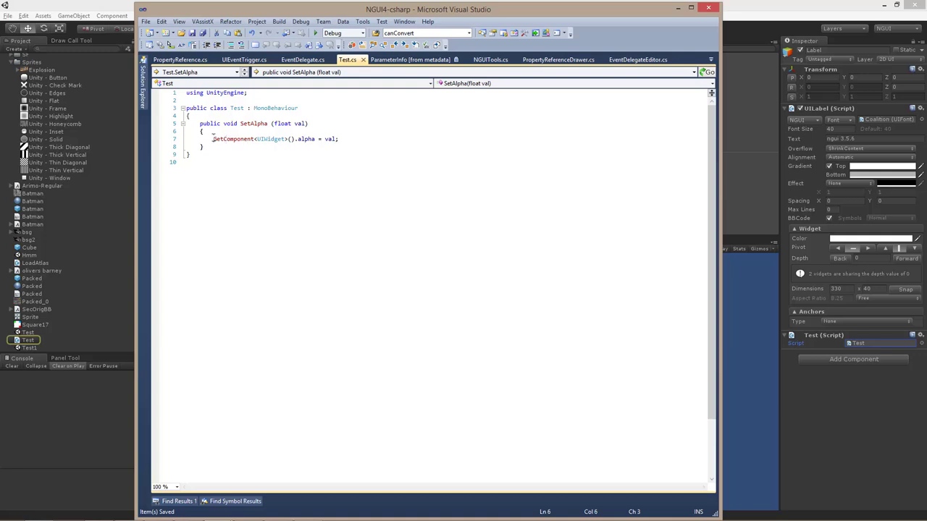
pyautogui.moveTo(213, 138); pyautogui.dragTo(296, 138)
pyautogui.click(324, 139)
pyautogui.click(304, 124)
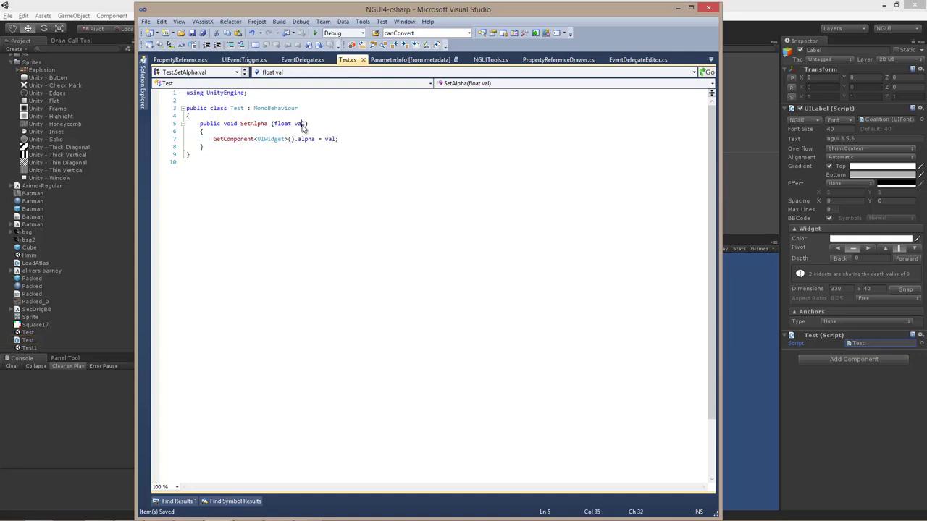
pyautogui.click(378, 140)
pyautogui.click(757, 26)
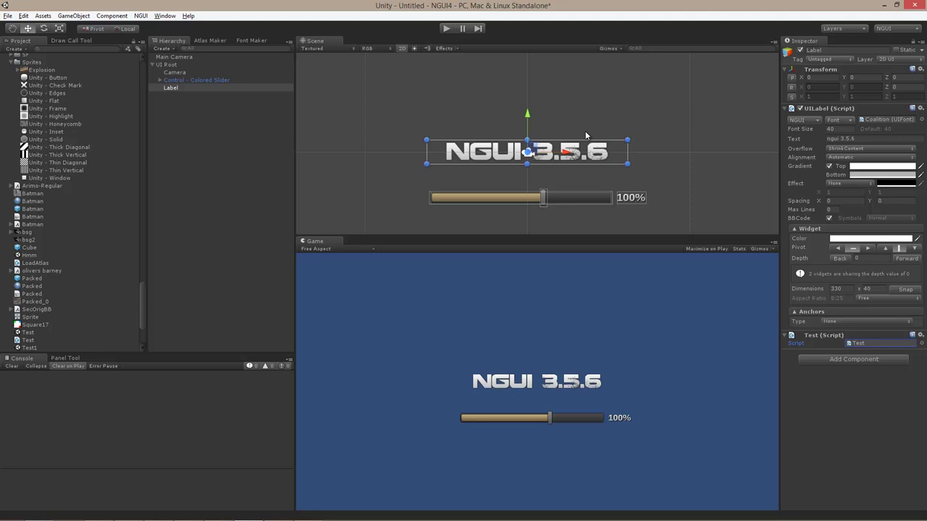
# - Add Label as a second On Value Change target calling Test.SetAlpha with the slider's UISlider.value
pyautogui.click(579, 196)
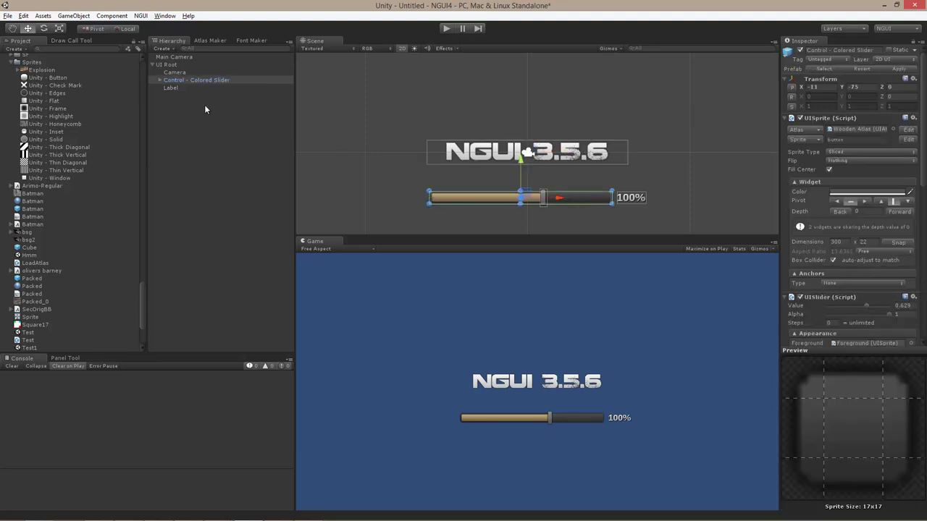
pyautogui.scroll(-6, 870, 300)
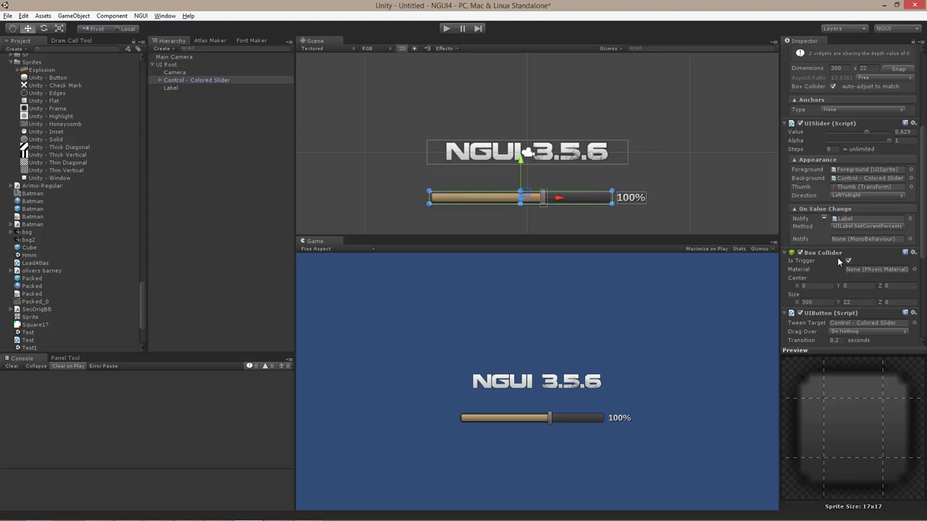
pyautogui.scroll(-4, 848, 265)
pyautogui.scroll(4, 852, 271)
pyautogui.moveTo(175, 85); pyautogui.dragTo(873, 239)
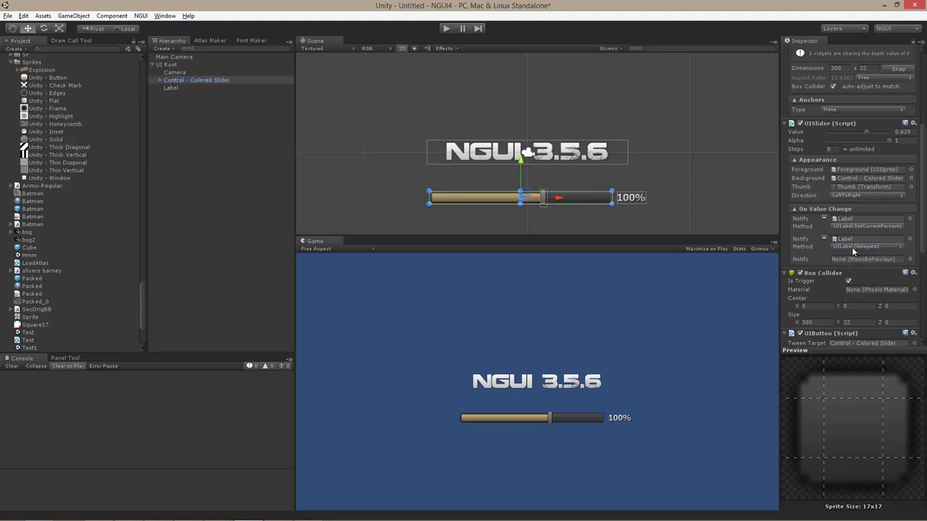
pyautogui.click(853, 247)
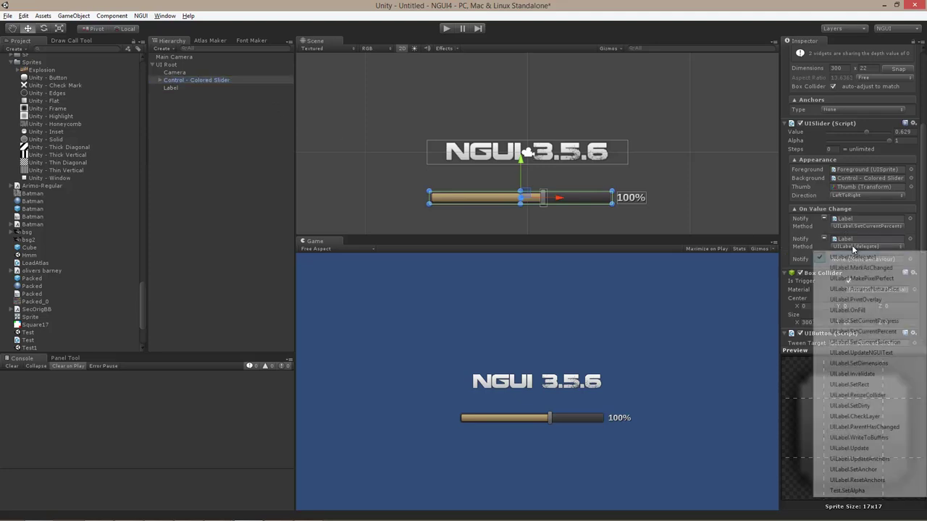
pyautogui.click(853, 492)
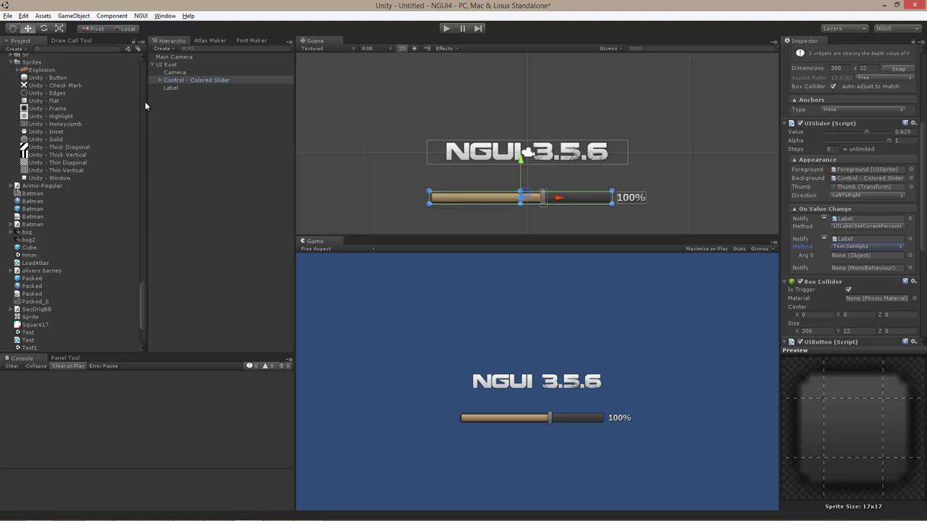
pyautogui.moveTo(184, 80); pyautogui.dragTo(863, 257)
pyautogui.click(851, 265)
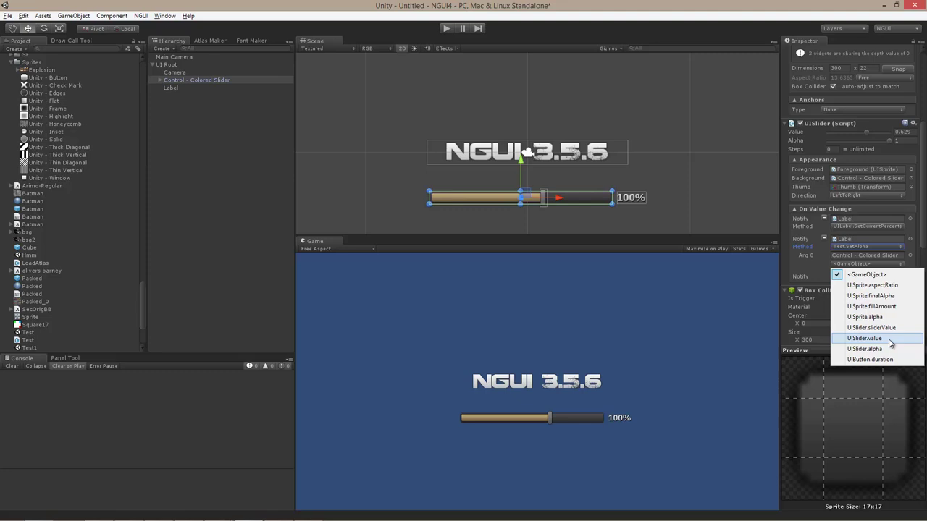
pyautogui.click(889, 339)
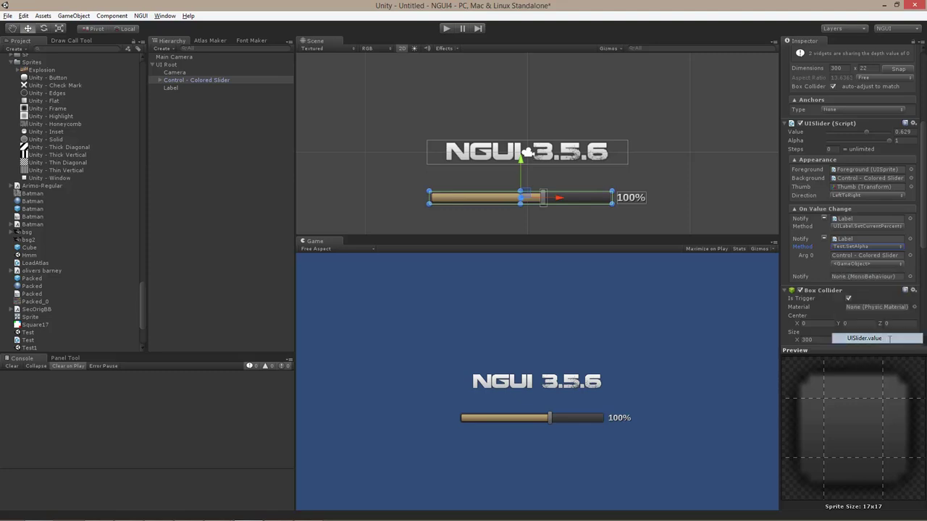
# - Play the scene and drag the slider to about 58% to fade the label
pyautogui.click(446, 29)
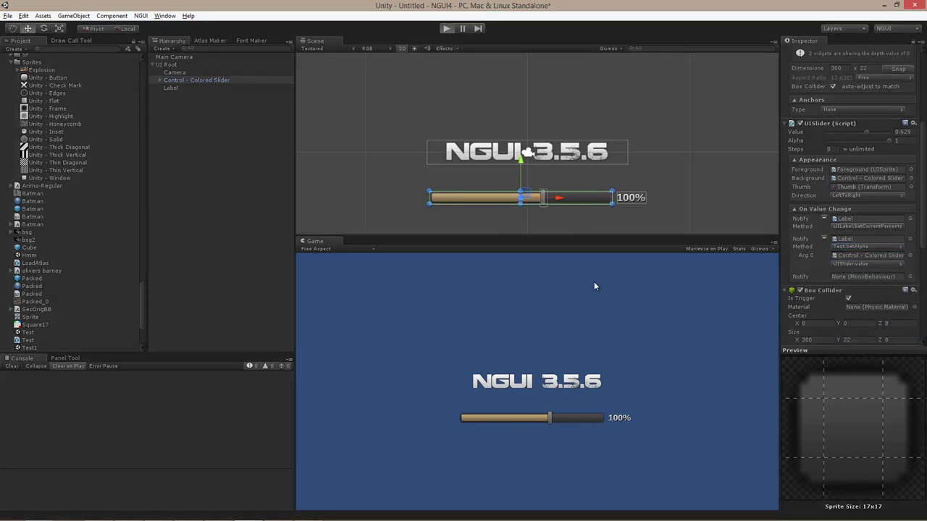
pyautogui.moveTo(554, 420)
pyautogui.mouseDown()
pyautogui.moveTo(468, 419)
pyautogui.moveTo(611, 419)
pyautogui.moveTo(443, 420)
pyautogui.moveTo(601, 418)
pyautogui.moveTo(474, 418)
pyautogui.moveTo(559, 418)
pyautogui.mouseUp()
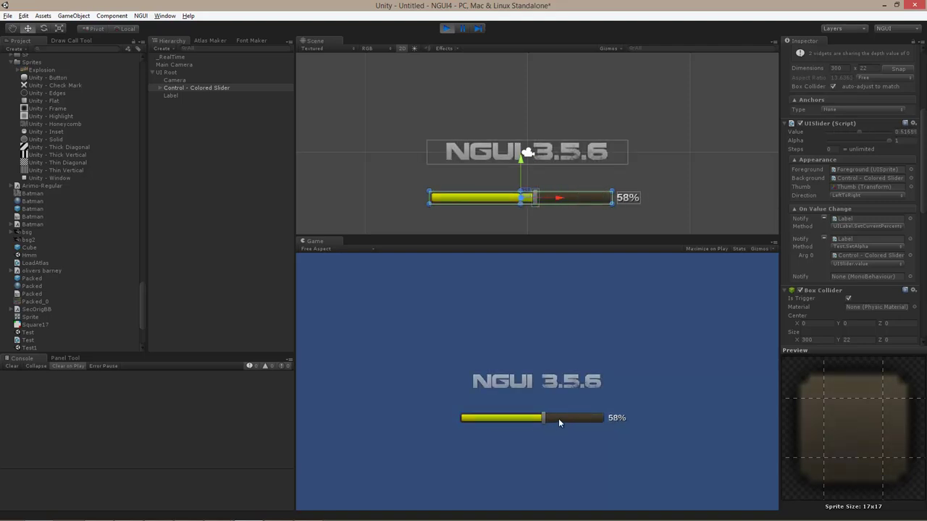